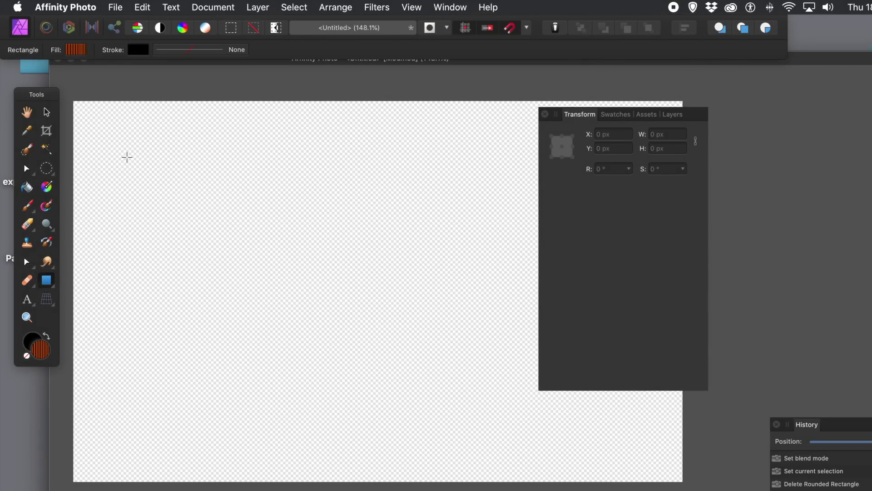
Step: Draw a large rectangle and give it a solid red fill
{"action": "left_click_drag", "start_coordinate": [101, 130], "coordinate": [435, 415]}
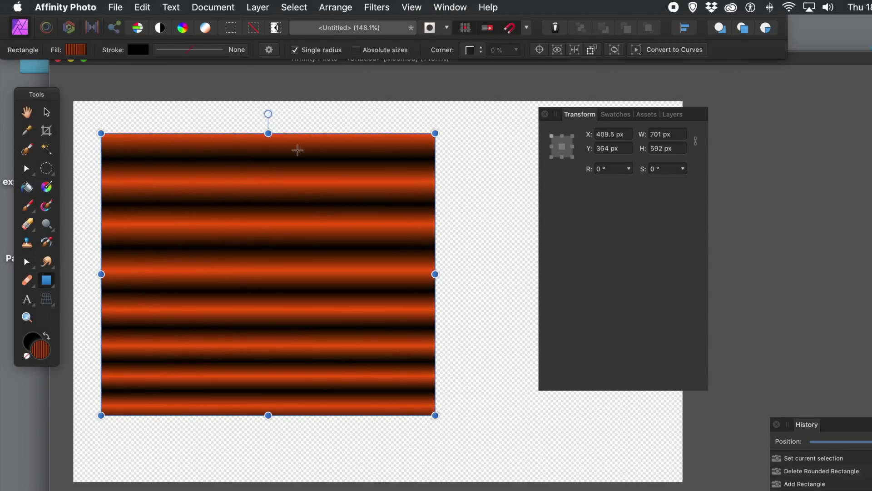
{"action": "left_click", "coordinate": [80, 51]}
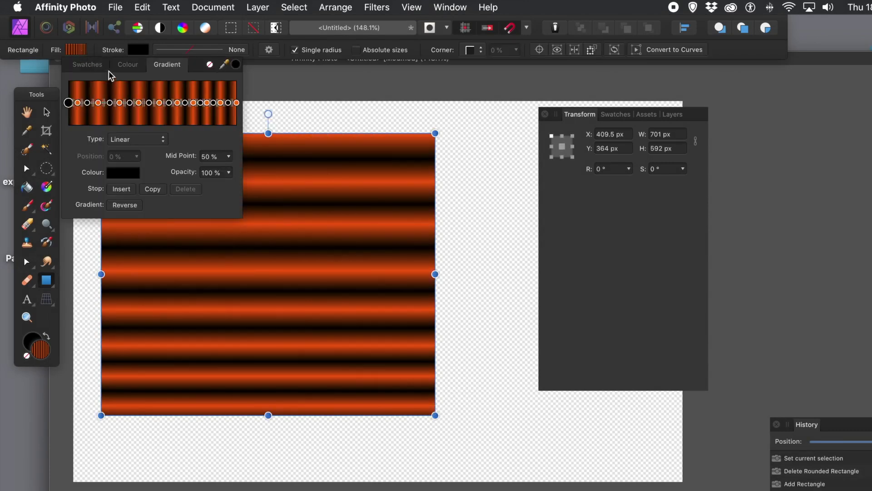
{"action": "left_click", "coordinate": [128, 67]}
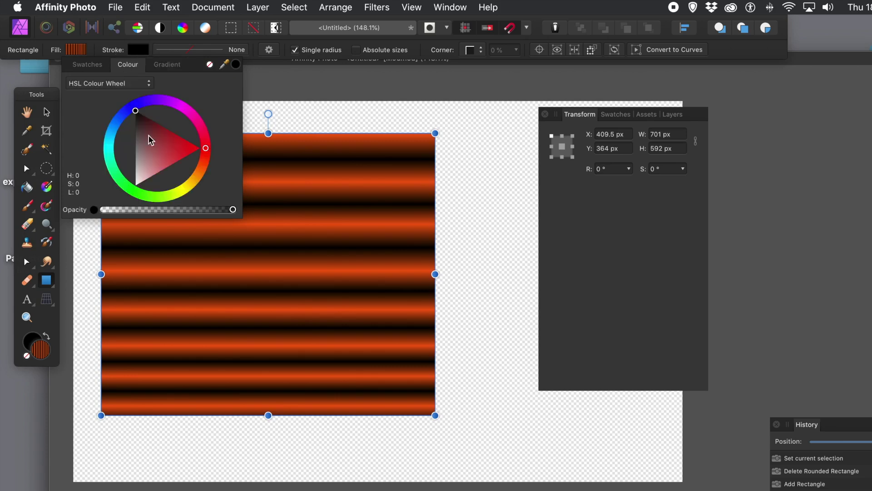
{"action": "left_click_drag", "start_coordinate": [159, 154], "coordinate": [187, 148]}
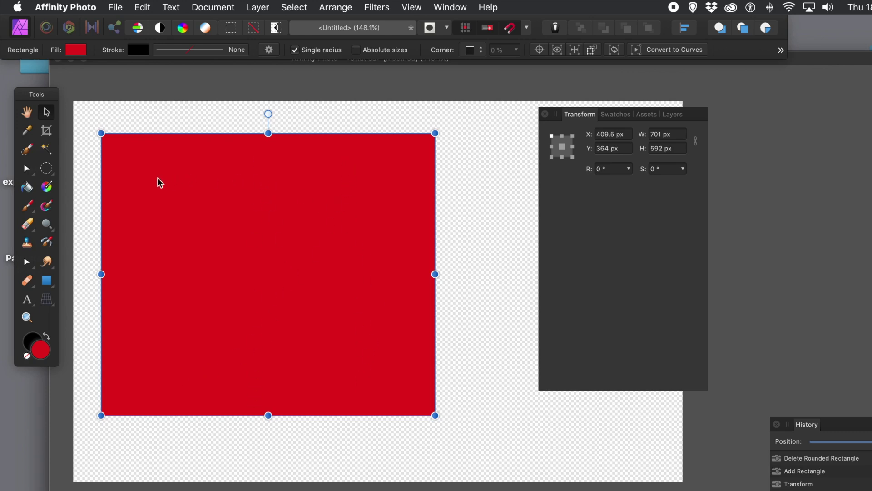
Step: Shrink the red rectangle to 396×448 px and draw a tall narrow 94×588 px rectangle beside it
{"action": "left_click", "coordinate": [157, 115]}
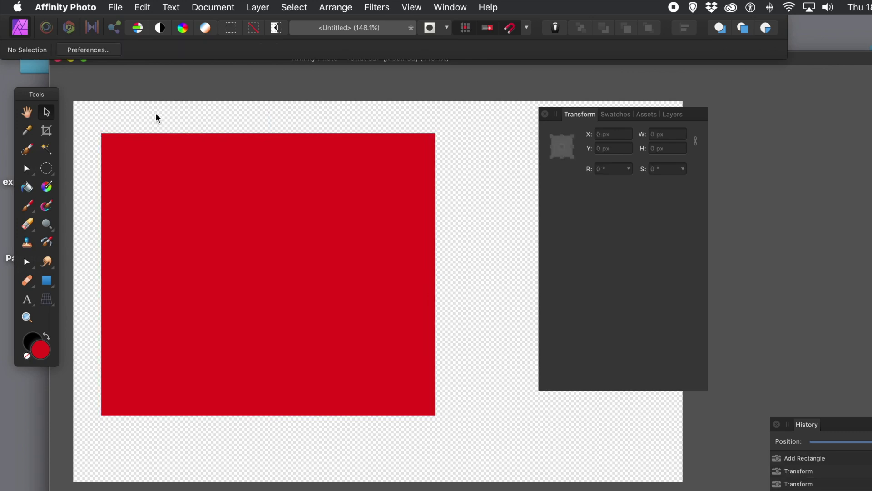
{"action": "left_click", "coordinate": [256, 213]}
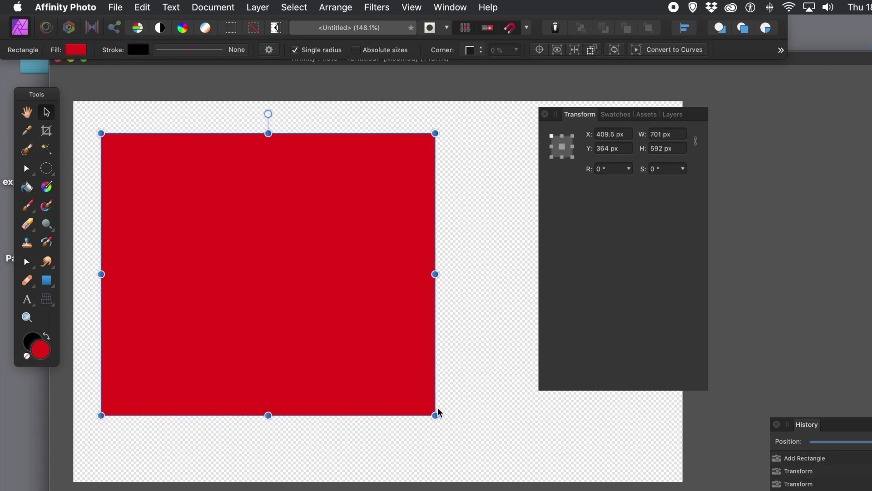
{"action": "left_click_drag", "start_coordinate": [435, 414], "coordinate": [290, 347]}
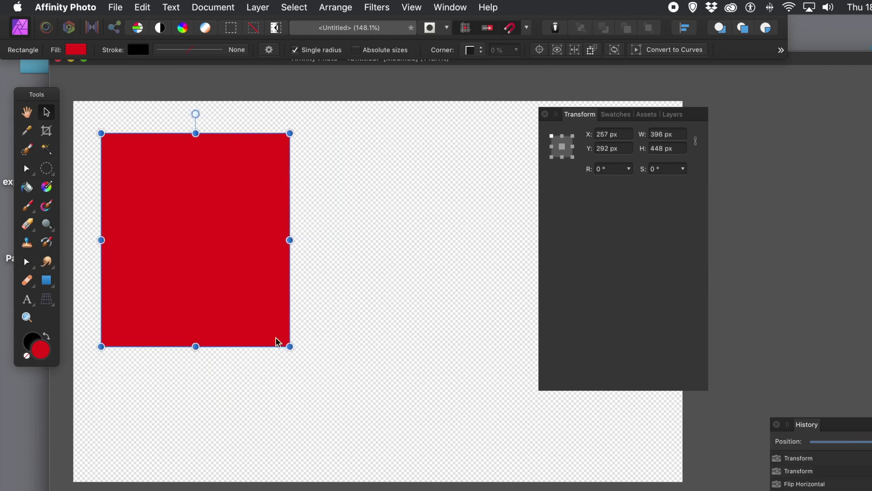
{"action": "left_click", "coordinate": [44, 282]}
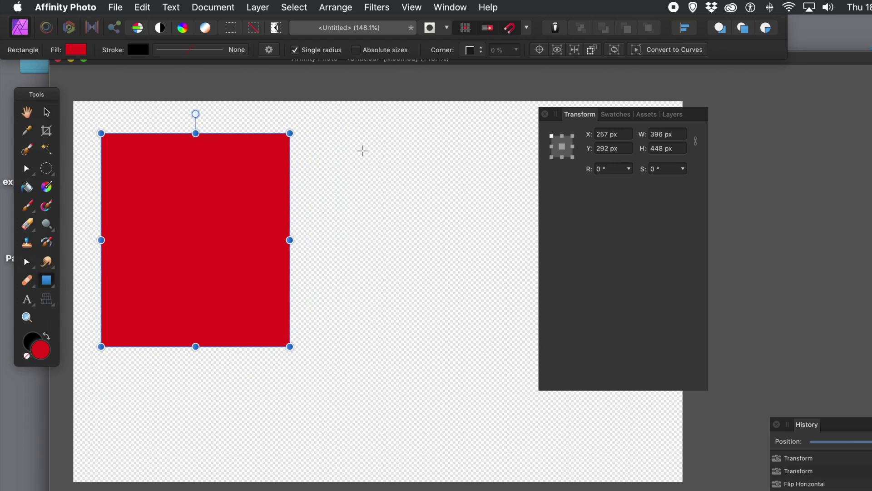
{"action": "left_click_drag", "start_coordinate": [365, 146], "coordinate": [410, 426]}
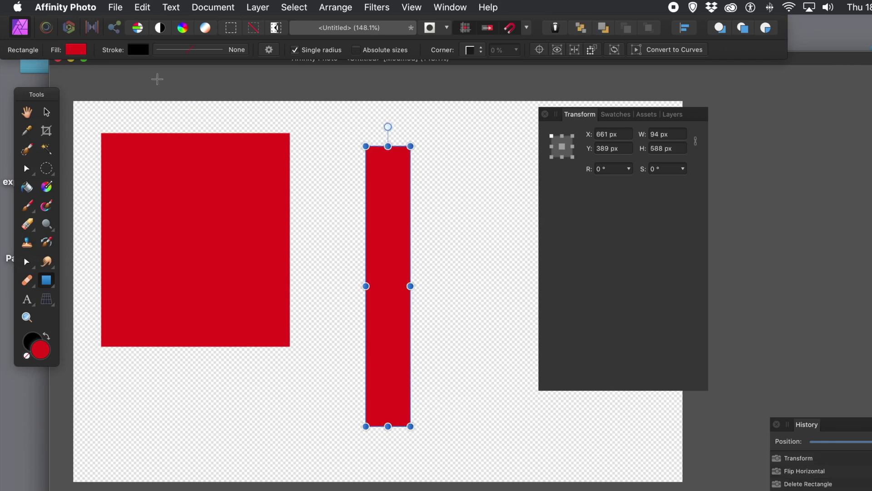
Step: Shade the narrow rectangle with a red linear gradient that darkens downward, adding a stop at 57%
{"action": "left_click", "coordinate": [78, 50]}
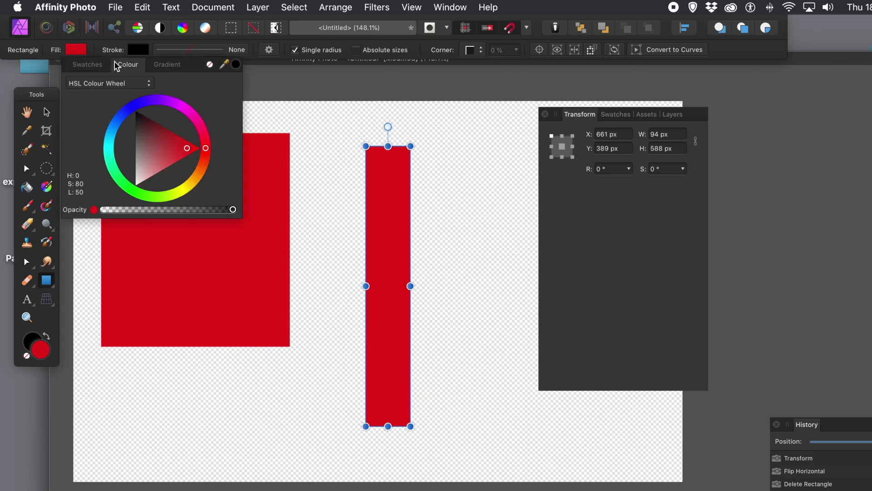
{"action": "left_click", "coordinate": [159, 66]}
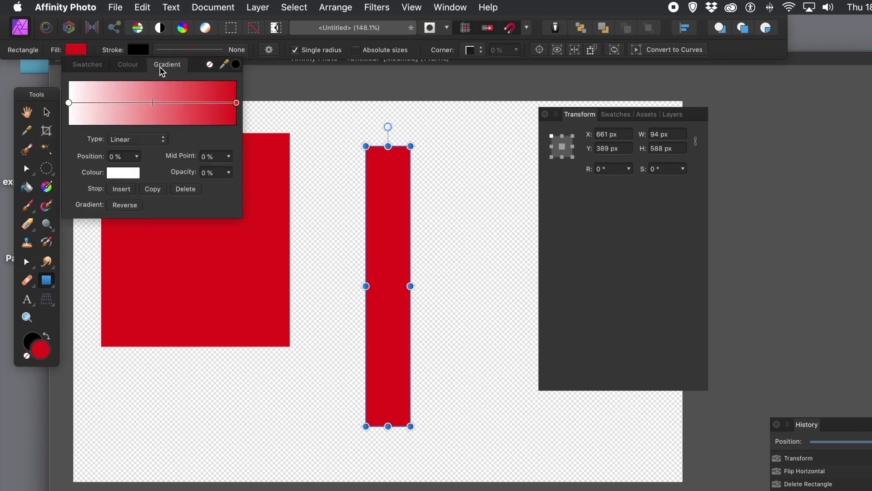
{"action": "left_click", "coordinate": [162, 102]}
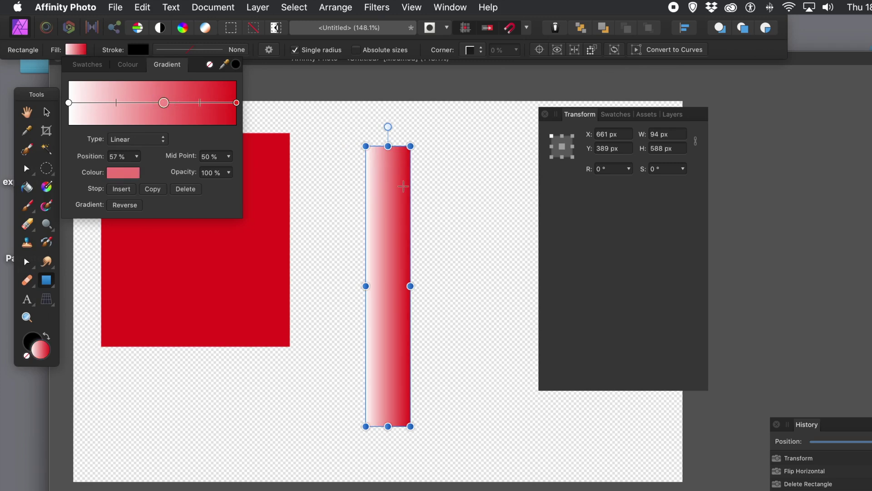
{"action": "left_click", "coordinate": [48, 187]}
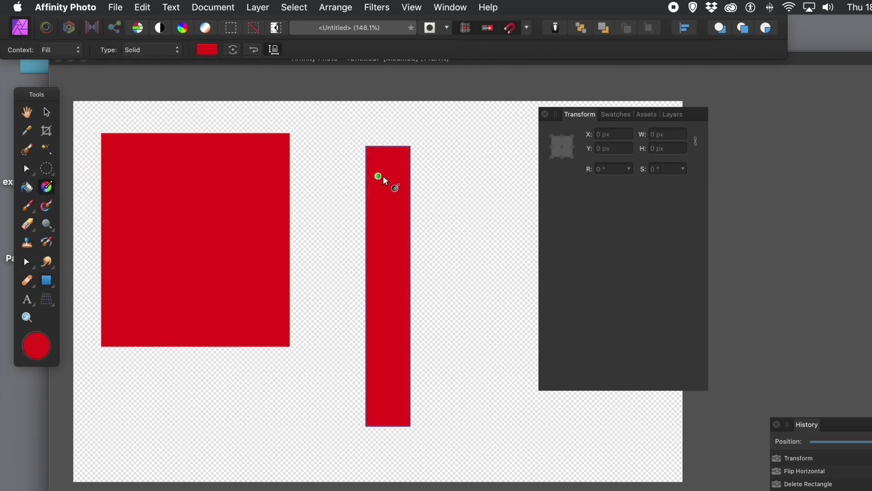
{"action": "mouse_move", "coordinate": [388, 178]}
{"action": "left_mouse_down"}
{"action": "mouse_move", "coordinate": [388, 302]}
{"action": "mouse_move", "coordinate": [378, 337]}
{"action": "mouse_move", "coordinate": [397, 272]}
{"action": "mouse_move", "coordinate": [373, 361]}
{"action": "left_mouse_up"}
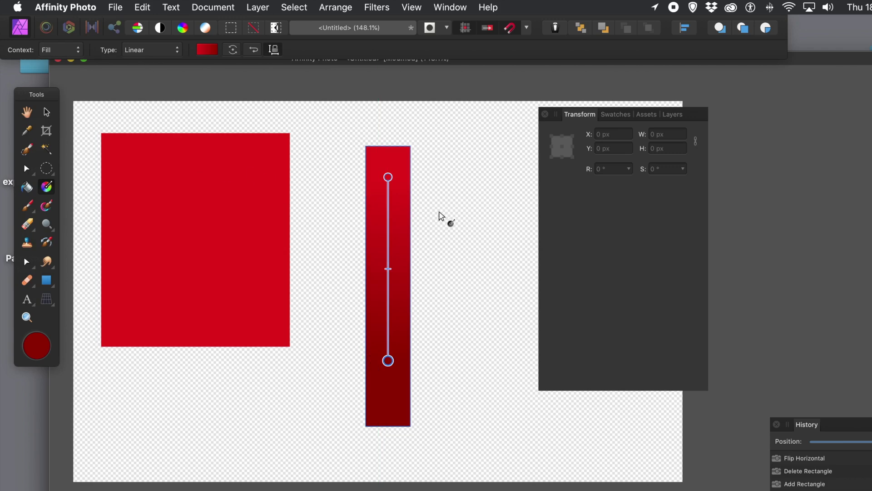
Step: Narrow the gradient bar to 59 px wide
{"action": "left_click", "coordinate": [46, 112]}
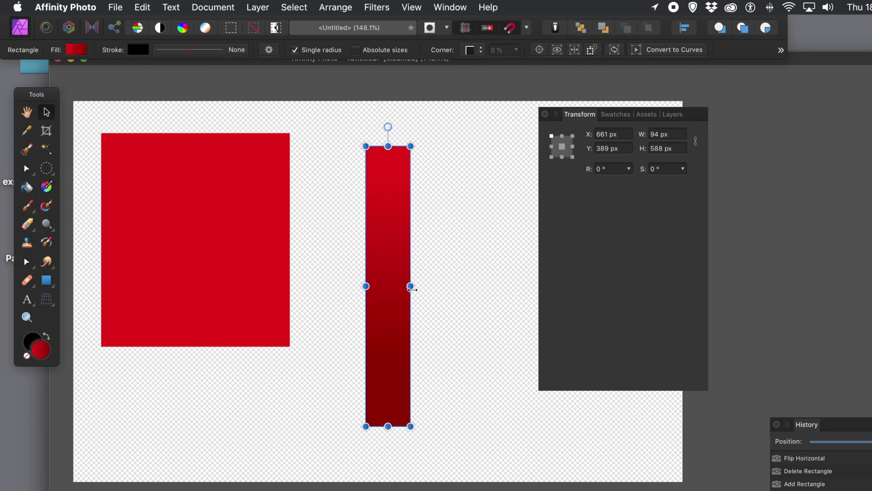
{"action": "left_click_drag", "start_coordinate": [411, 287], "coordinate": [395, 284]}
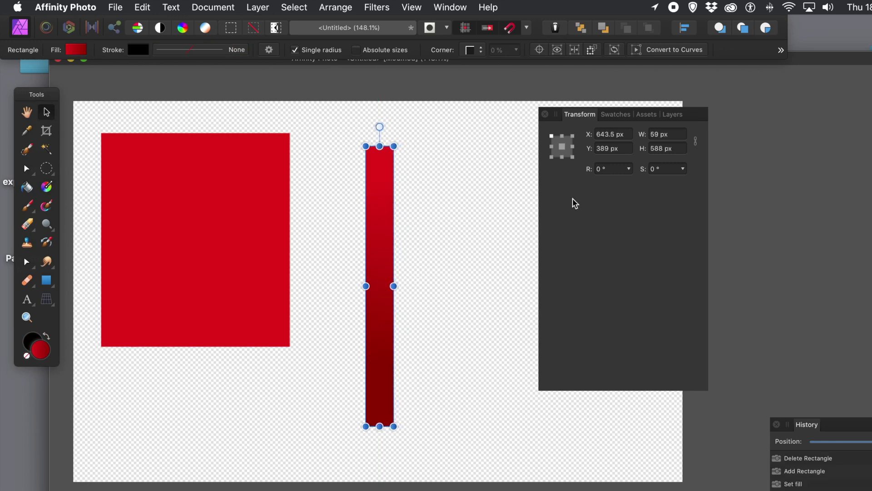
{"action": "left_click", "coordinate": [616, 114]}
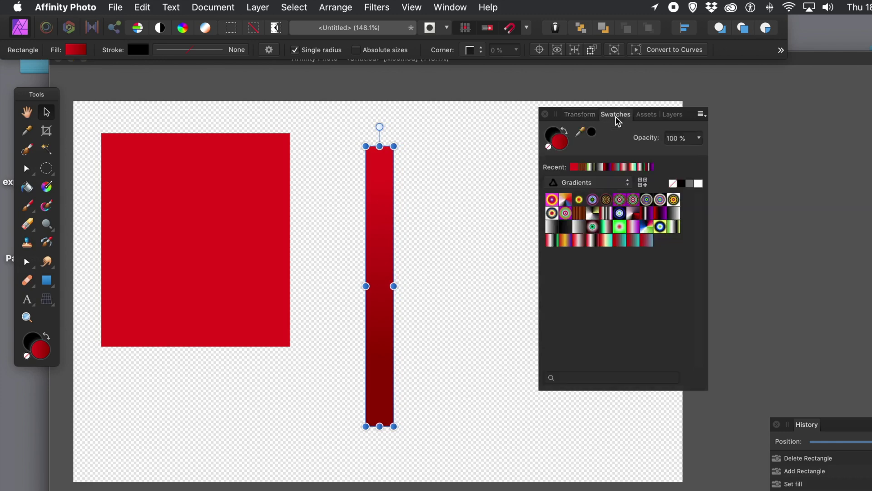
Step: Apply the red-white-black gradient swatch to the bar and nudge it slightly left
{"action": "left_click", "coordinate": [581, 243]}
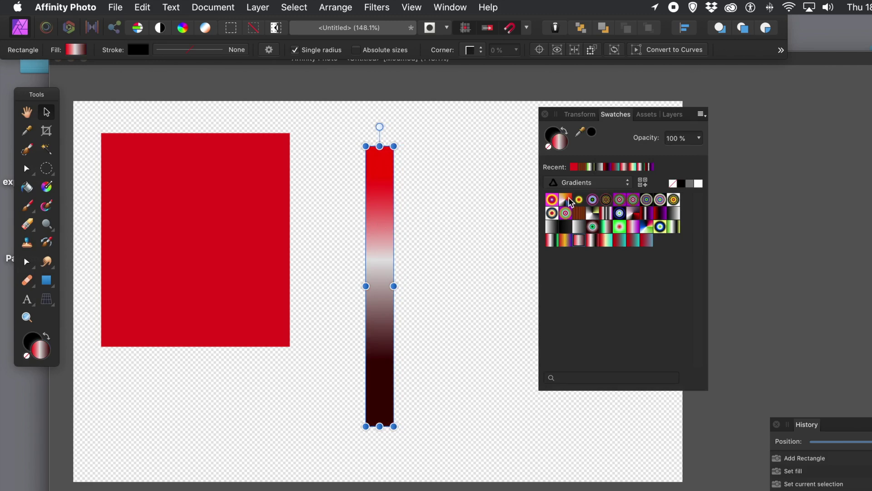
{"action": "left_click", "coordinate": [409, 6]}
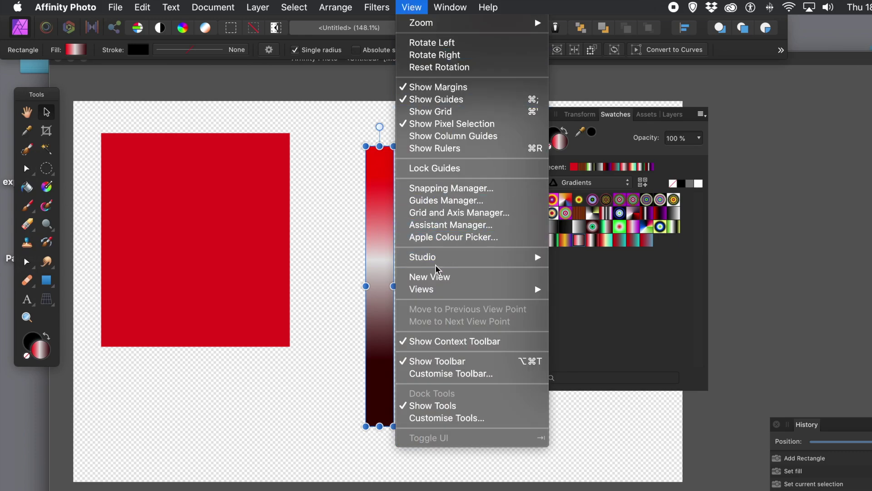
{"action": "mouse_move", "coordinate": [441, 258]}
{"action": "left_click", "coordinate": [688, 128]}
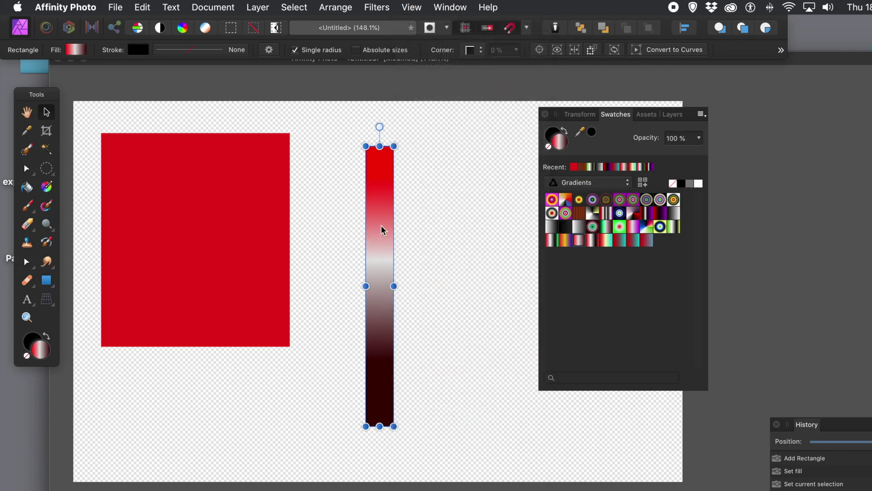
{"action": "left_click_drag", "start_coordinate": [381, 226], "coordinate": [368, 223]}
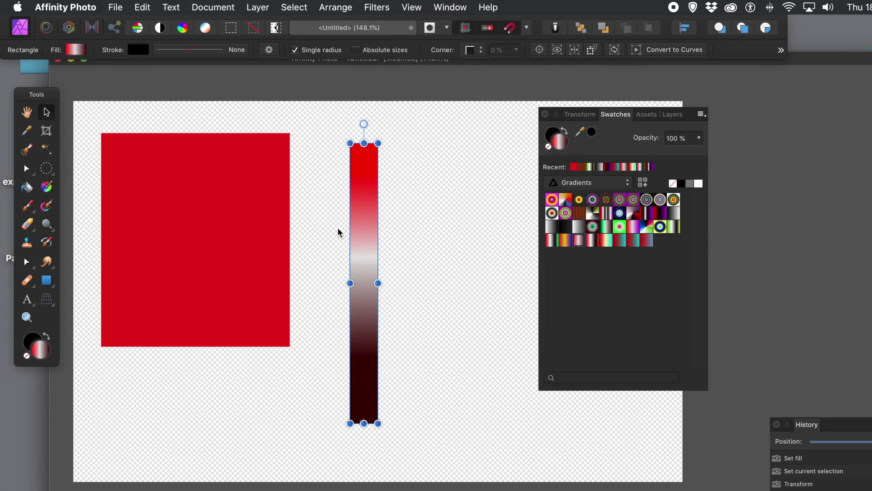
Step: Paste a copy of the gradient bar inside the red rectangle at its left edge and delete the leftover bar
{"action": "left_click", "coordinate": [151, 8]}
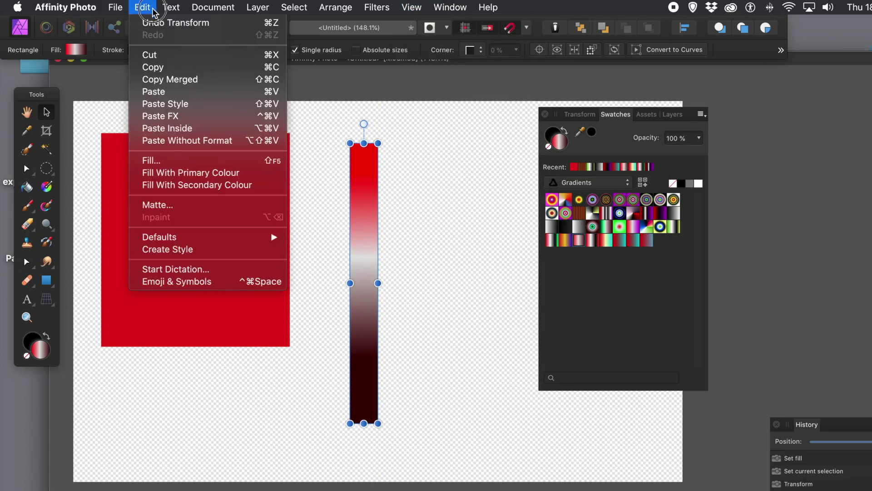
{"action": "left_click", "coordinate": [158, 68]}
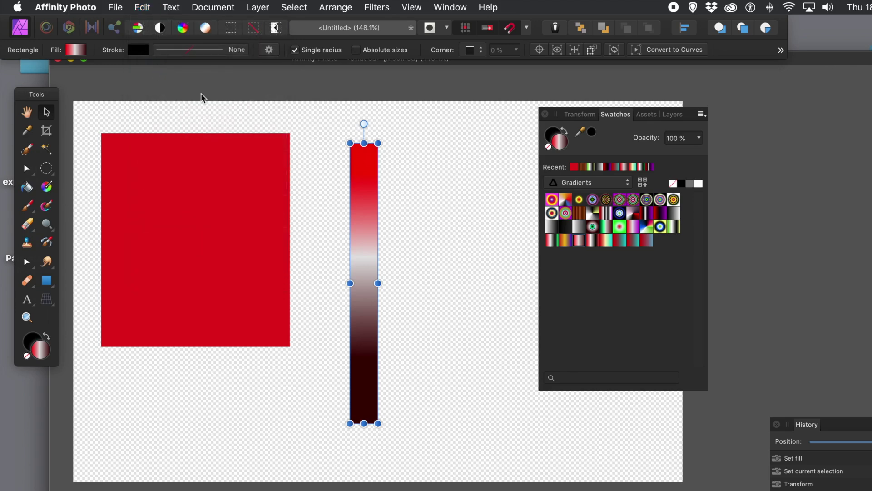
{"action": "key", "text": "super+v"}
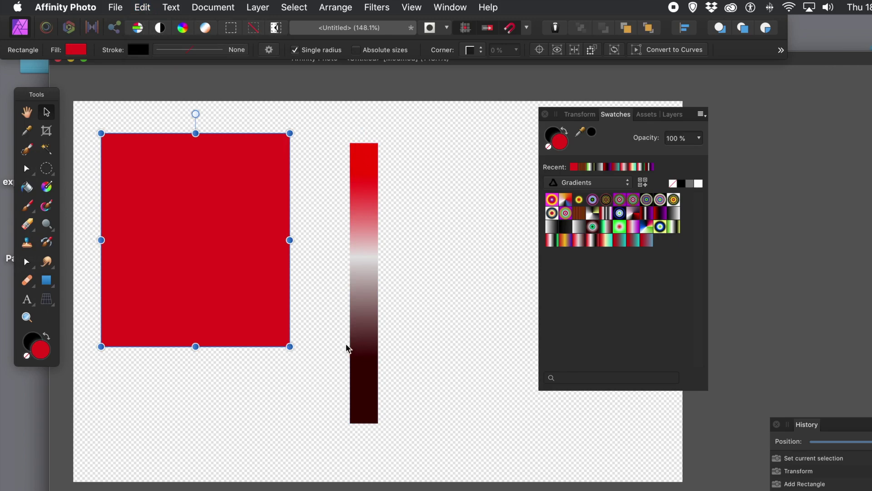
{"action": "left_click", "coordinate": [142, 7]}
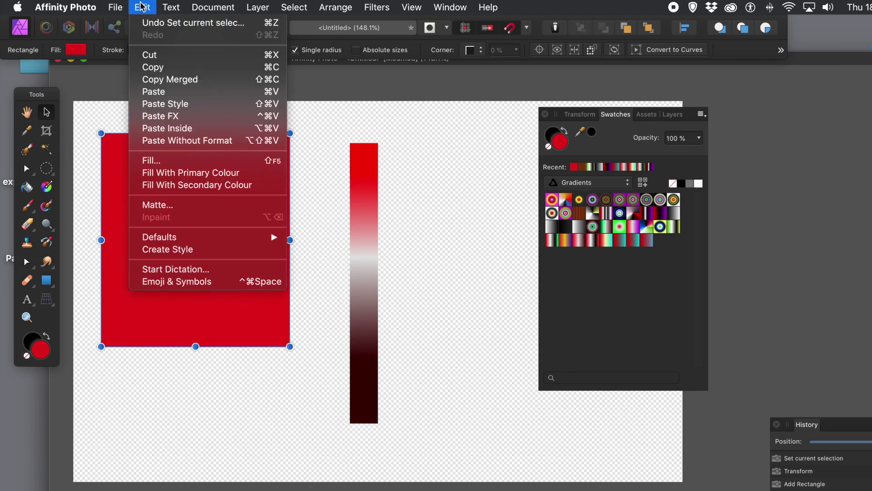
{"action": "left_click", "coordinate": [177, 130]}
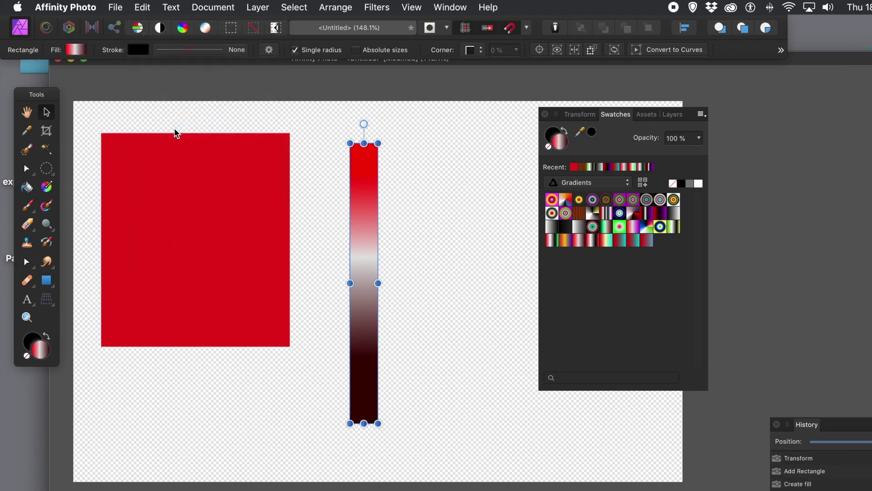
{"action": "left_click_drag", "start_coordinate": [367, 236], "coordinate": [119, 195]}
{"action": "left_click", "coordinate": [367, 215]}
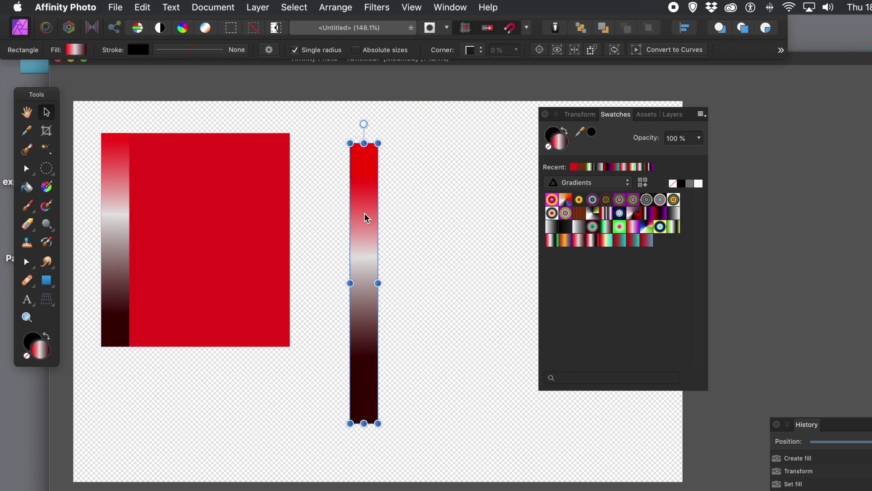
{"action": "key", "text": "Delete"}
Step: Move the red rectangle slightly up-left and enlarge it to about 850×657 px
{"action": "left_click", "coordinate": [244, 268]}
{"action": "left_click_drag", "start_coordinate": [244, 268], "coordinate": [227, 253]}
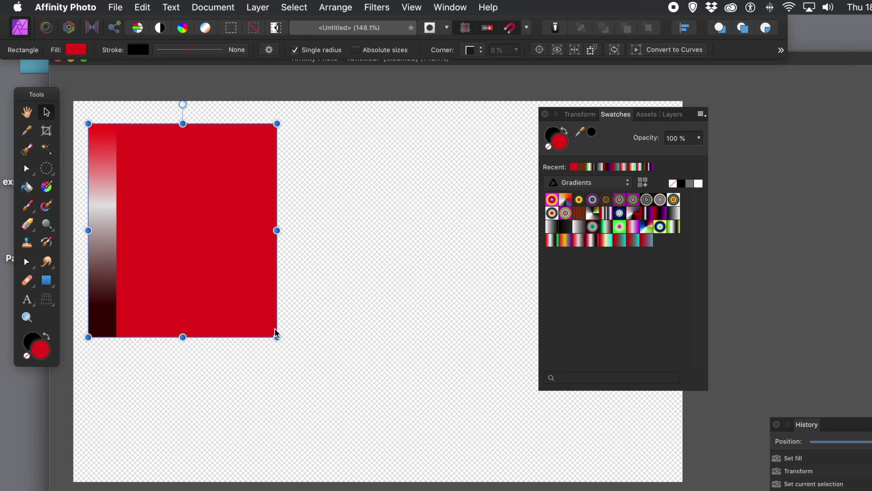
{"action": "left_click_drag", "start_coordinate": [277, 336], "coordinate": [493, 439]}
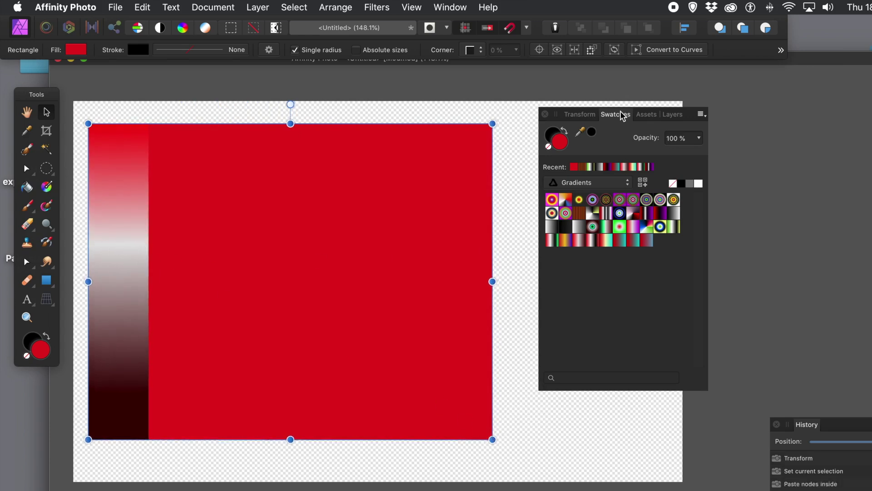
{"action": "left_click", "coordinate": [672, 117]}
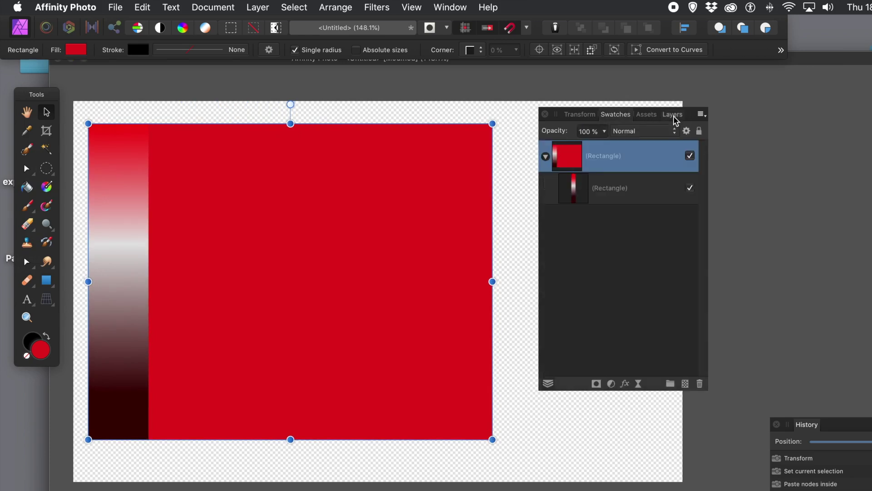
Step: Narrow the inner strip to about 73 px, duplicate it across the rectangle, and widen one copy to 101.3 px
{"action": "left_click", "coordinate": [584, 195]}
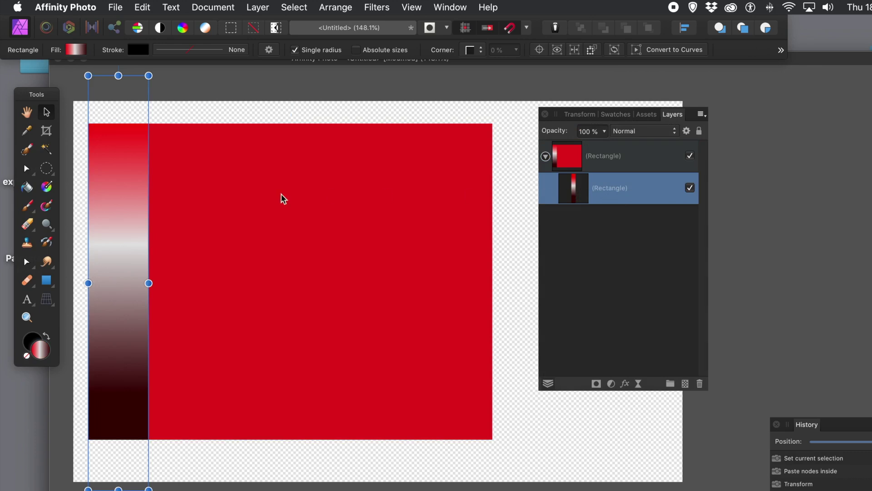
{"action": "left_click_drag", "start_coordinate": [149, 284], "coordinate": [130, 283]}
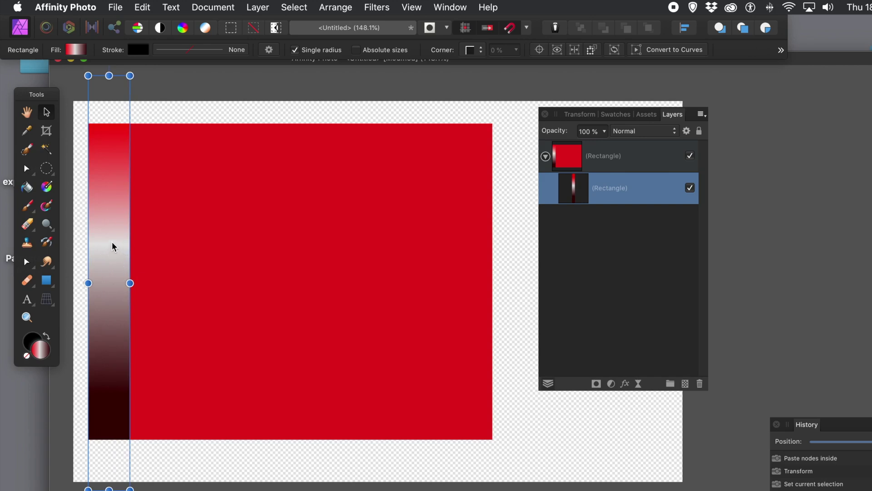
{"action": "left_click_drag", "start_coordinate": [112, 242], "coordinate": [481, 248]}
{"action": "key", "text": "super+j"}
{"action": "key", "text": "super+j"}
{"action": "key", "text": "super+j"}
{"action": "key", "text": "super+j"}
{"action": "key", "text": "super+j"}
{"action": "key", "text": "super+j"}
{"action": "left_click_drag", "start_coordinate": [429, 248], "coordinate": [428, 247]}
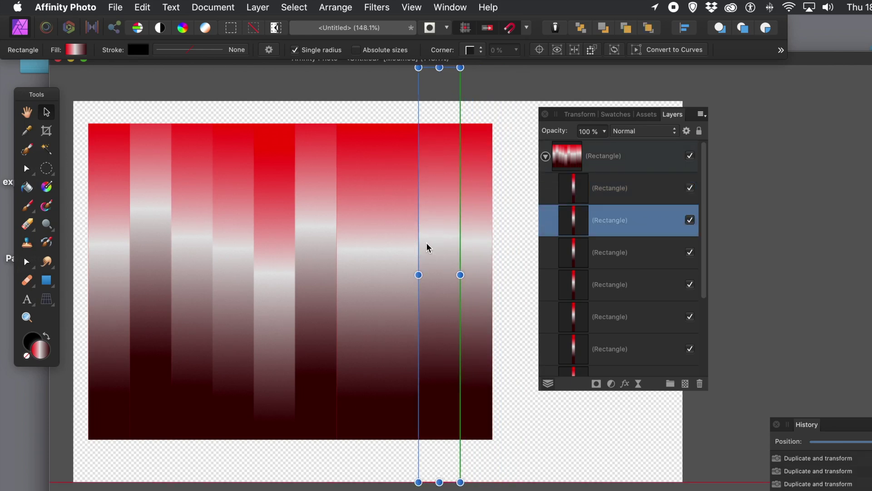
{"action": "left_click_drag", "start_coordinate": [462, 276], "coordinate": [466, 274]}
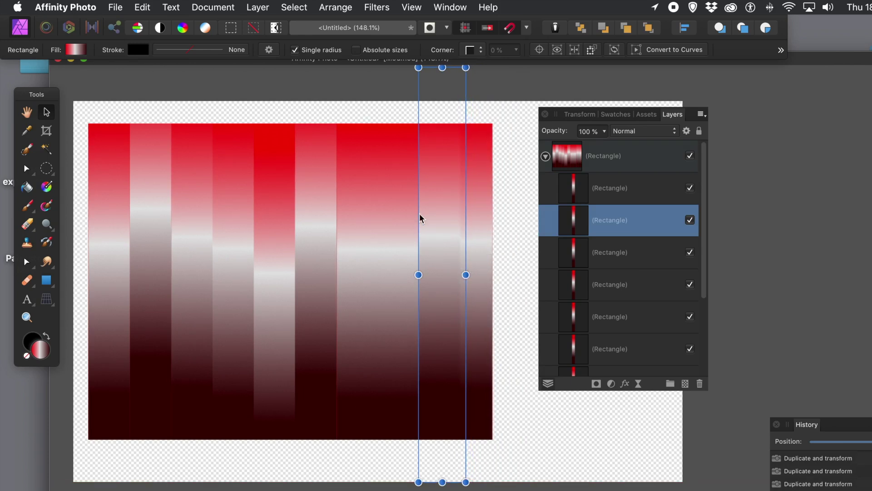
{"action": "left_click", "coordinate": [508, 220]}
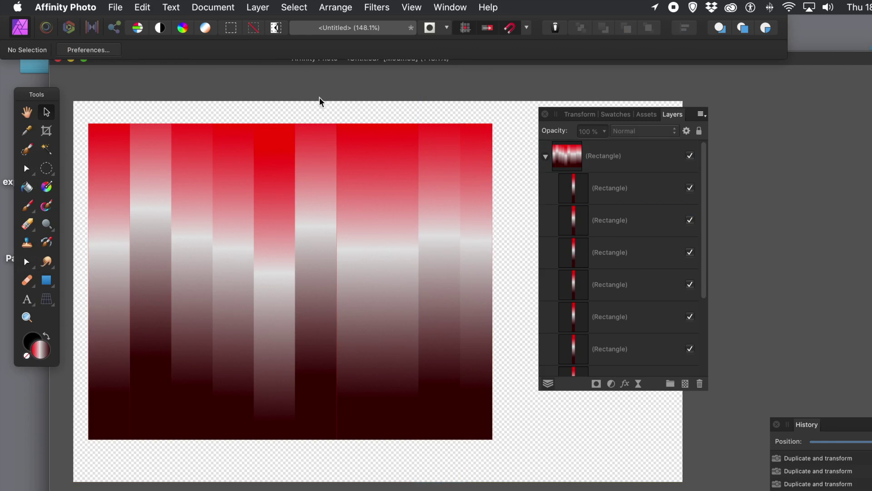
{"action": "left_click", "coordinate": [396, 258]}
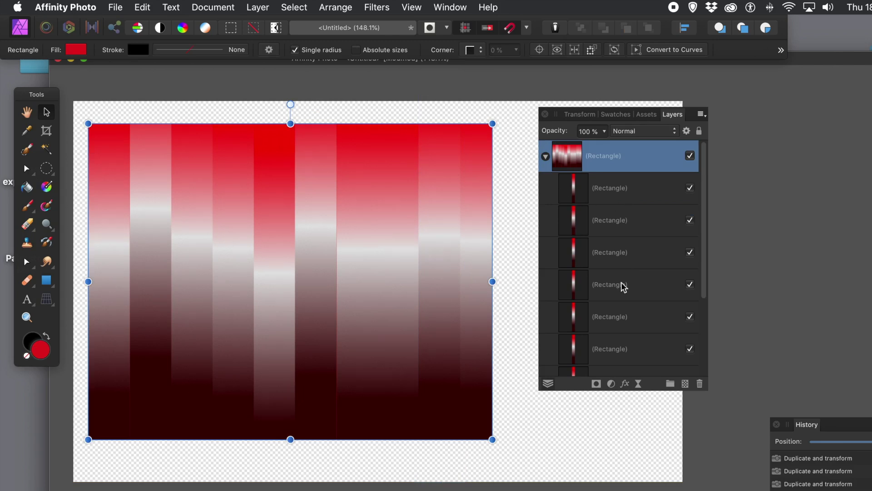
{"action": "left_click", "coordinate": [606, 337]}
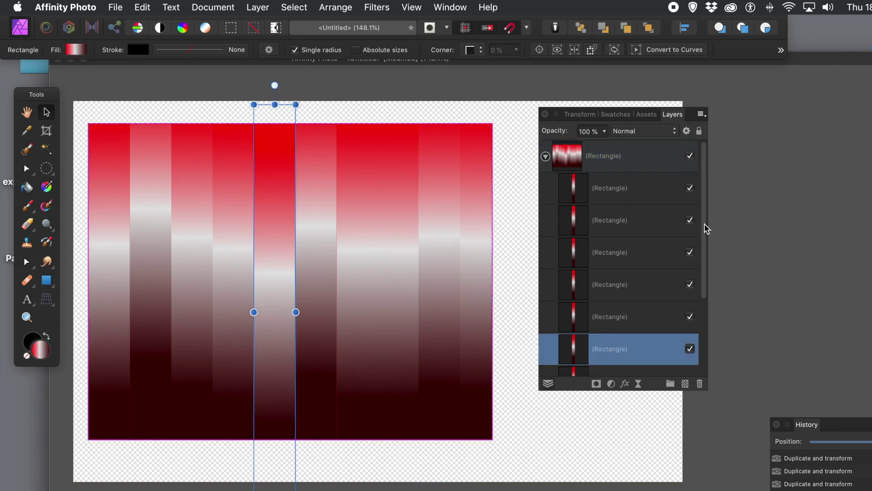
{"action": "left_click_drag", "start_coordinate": [703, 225], "coordinate": [699, 307]}
{"action": "left_click", "coordinate": [625, 299]}
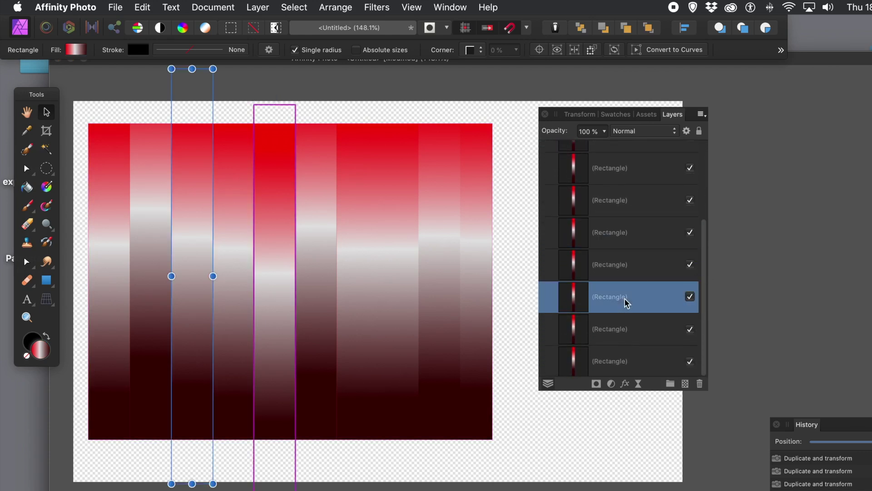
{"action": "left_click", "coordinate": [631, 233]}
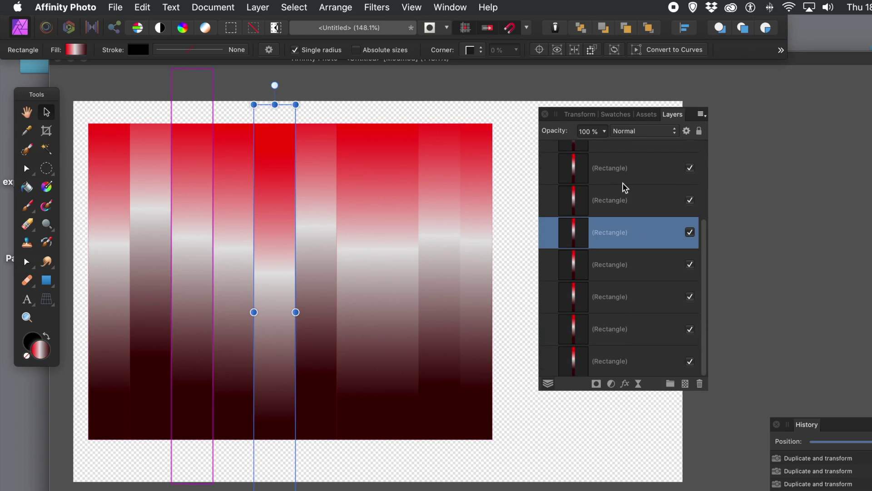
{"action": "left_click", "coordinate": [618, 168]}
{"action": "left_click_drag", "start_coordinate": [702, 236], "coordinate": [701, 209]}
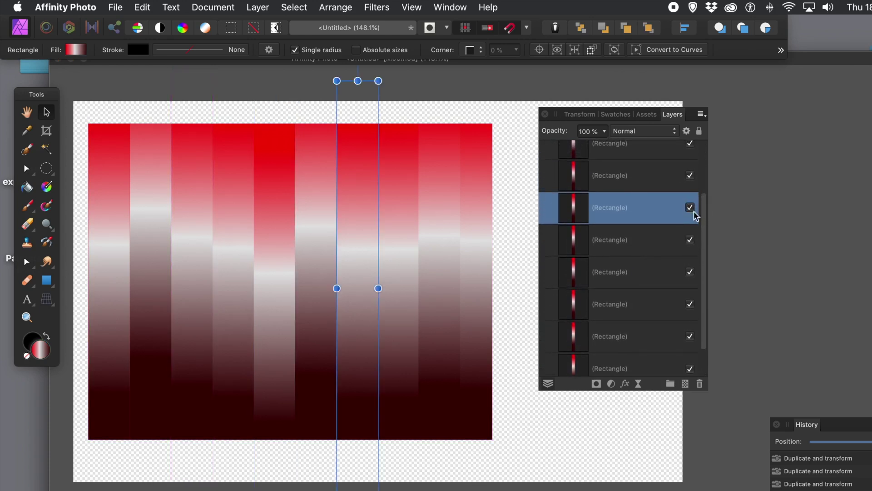
{"action": "left_click", "coordinate": [621, 185]}
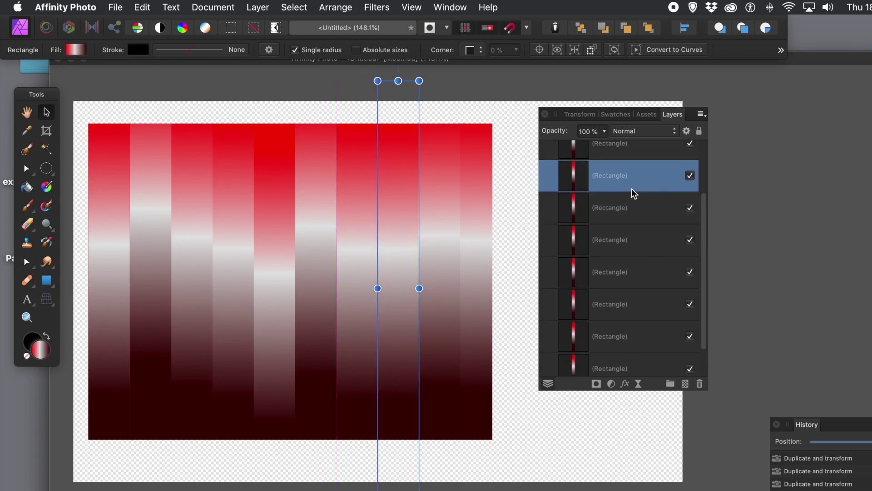
{"action": "left_click", "coordinate": [632, 153]}
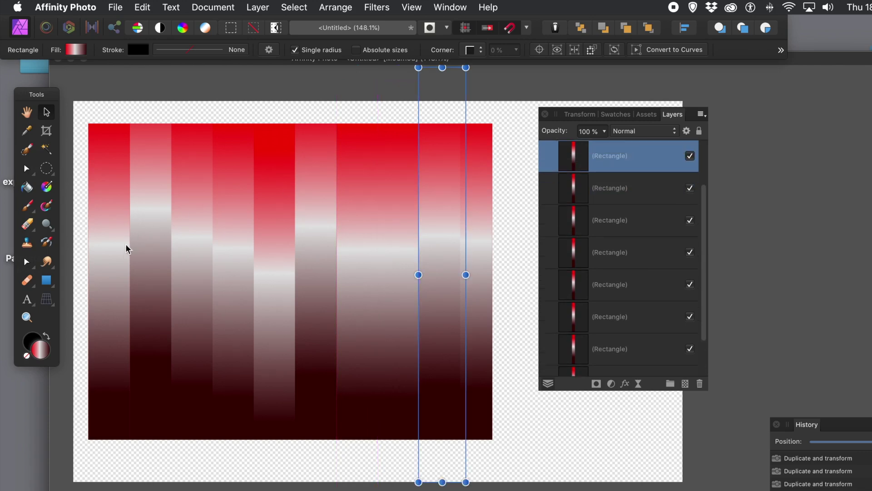
{"action": "left_click", "coordinate": [101, 273]}
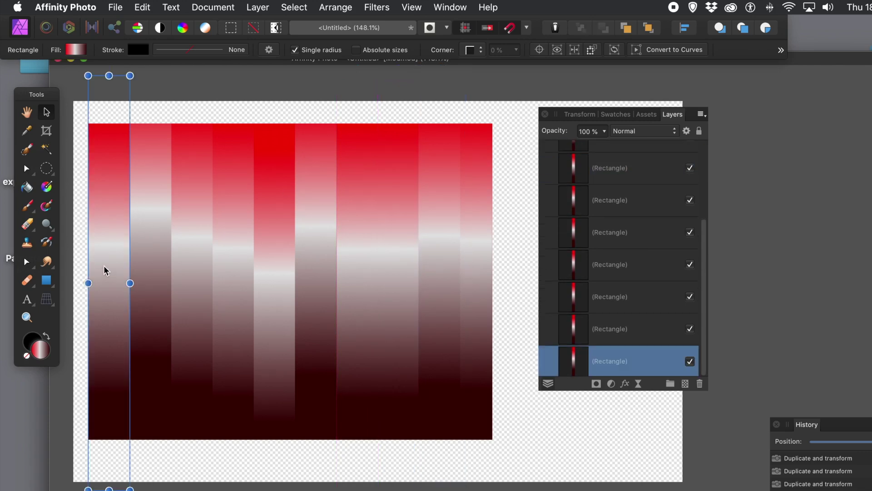
{"action": "left_click", "coordinate": [617, 115]}
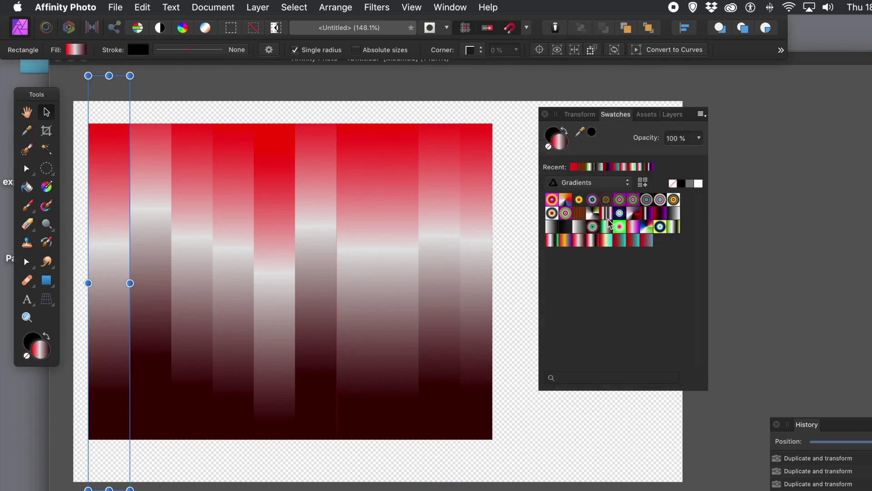
Step: Give the first six stripes orange-yellow-blue, white-black-green, yellow-cyan, green-white-black-yellow, red-white-black-green and red-white-cyan gradients
{"action": "left_click", "coordinate": [563, 240]}
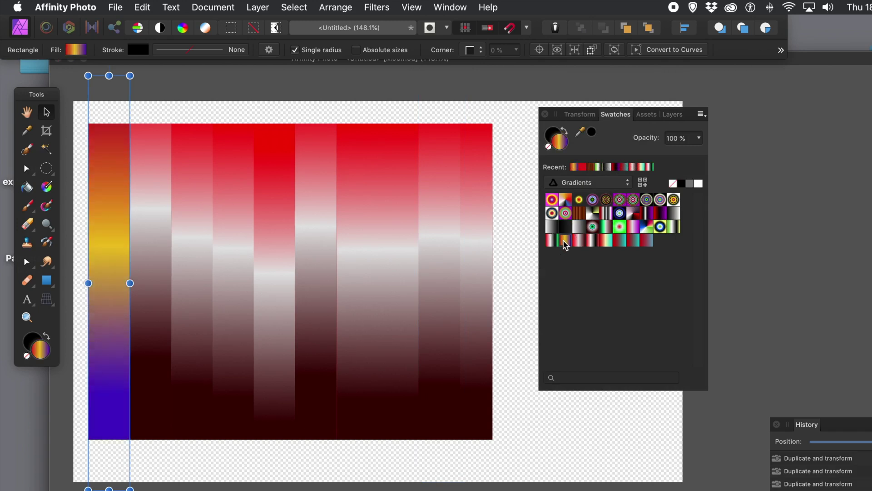
{"action": "left_click", "coordinate": [141, 259]}
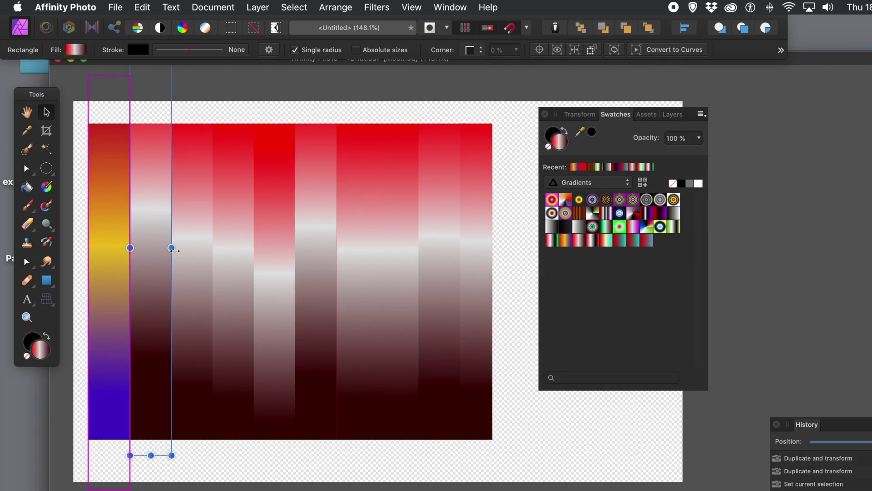
{"action": "left_click", "coordinate": [551, 241]}
{"action": "left_click", "coordinate": [184, 271]}
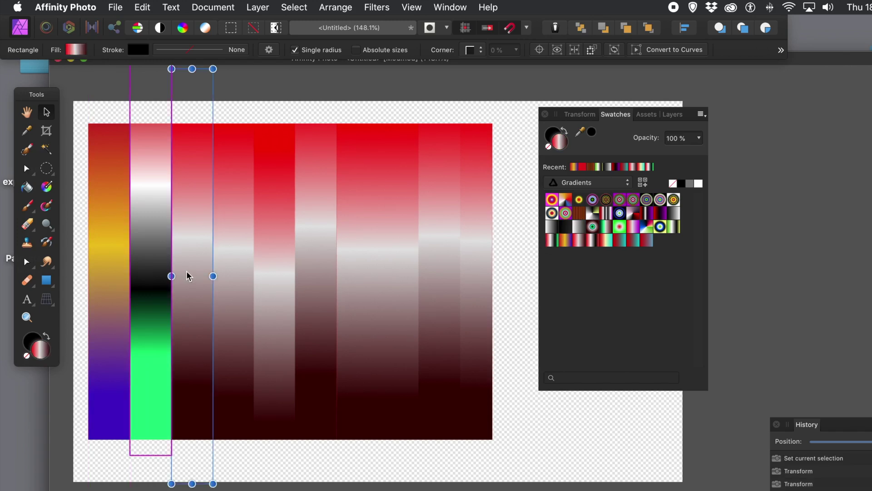
{"action": "left_click", "coordinate": [608, 245]}
{"action": "left_click", "coordinate": [236, 285]}
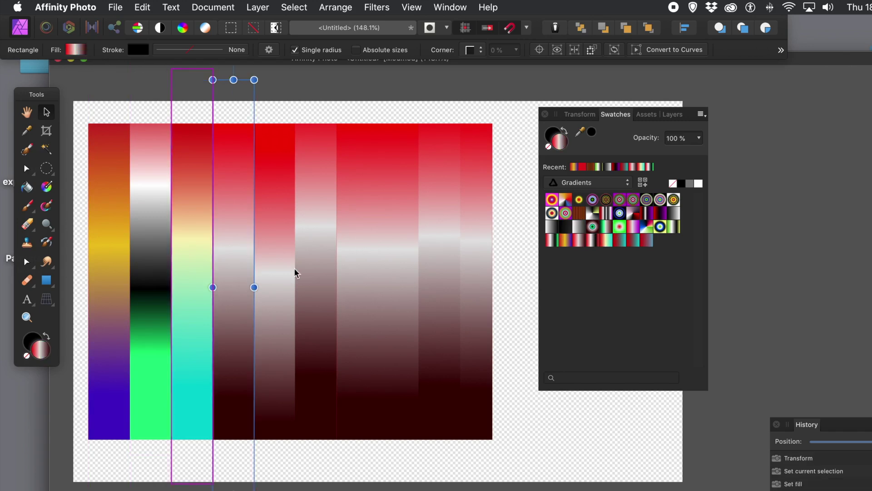
{"action": "left_click", "coordinate": [674, 227]}
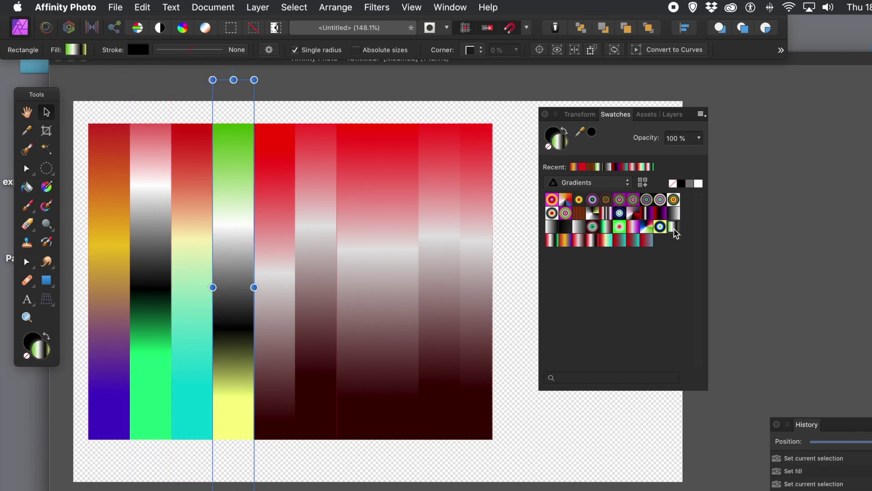
{"action": "left_click", "coordinate": [288, 281]}
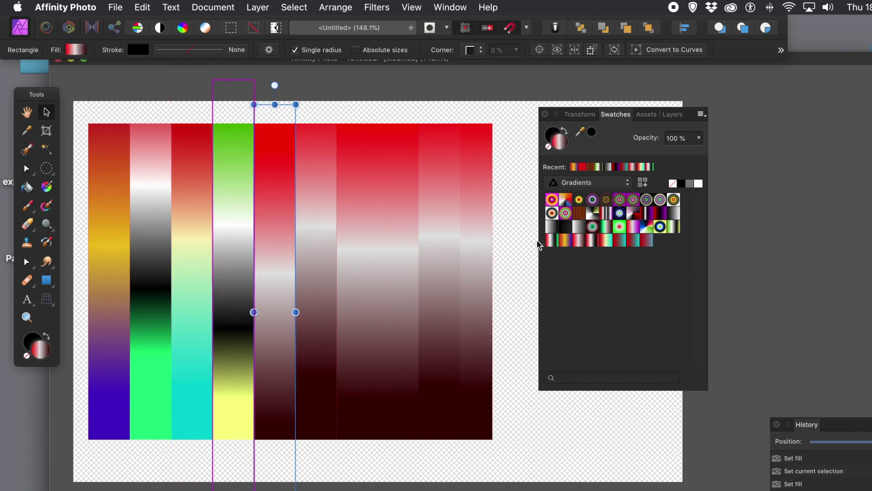
{"action": "left_click", "coordinate": [553, 242]}
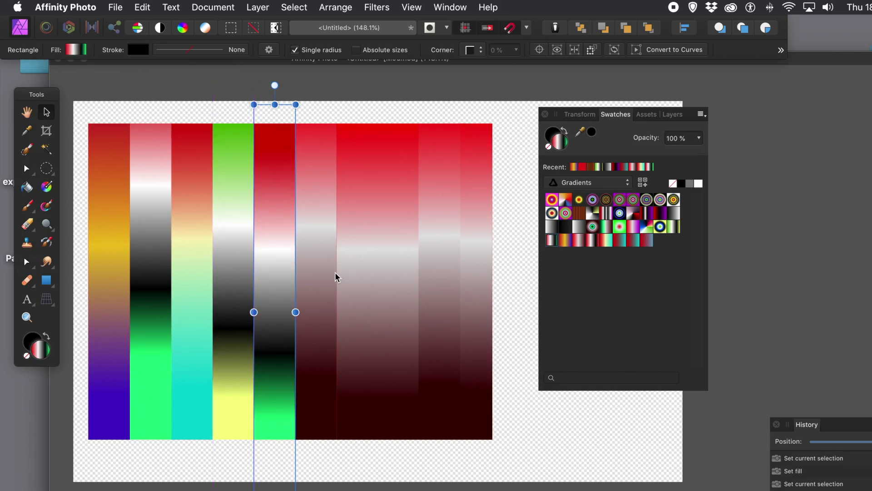
{"action": "left_click", "coordinate": [323, 271]}
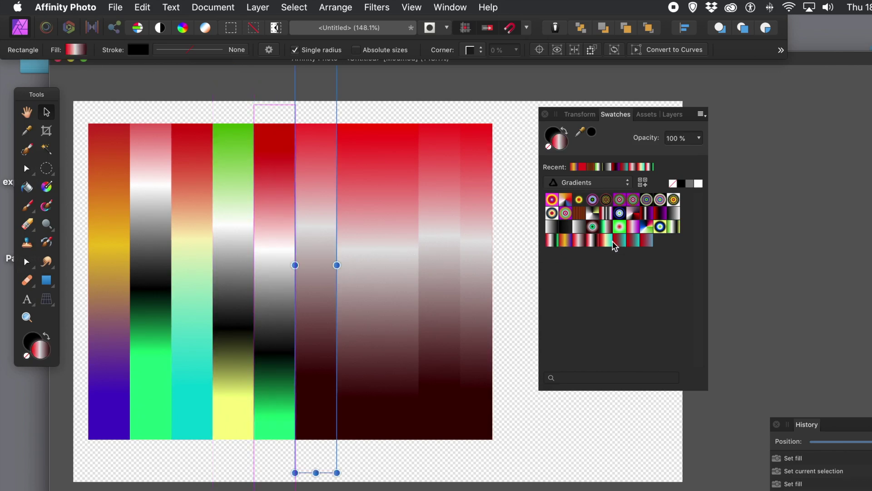
{"action": "left_click", "coordinate": [612, 241]}
Step: Fill the remaining stripes with green, orange-purple and red-to-blue gradients, the rightmost green-white-black-yellow
{"action": "left_click", "coordinate": [380, 265]}
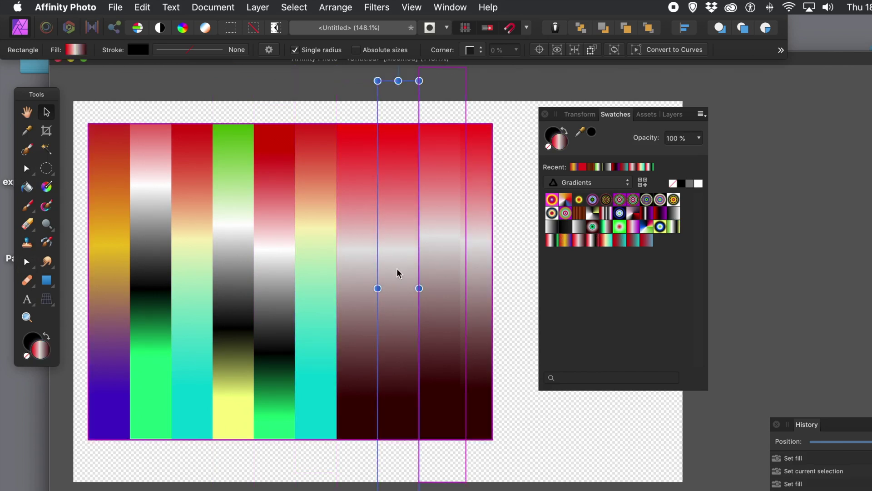
{"action": "left_click", "coordinate": [620, 227]}
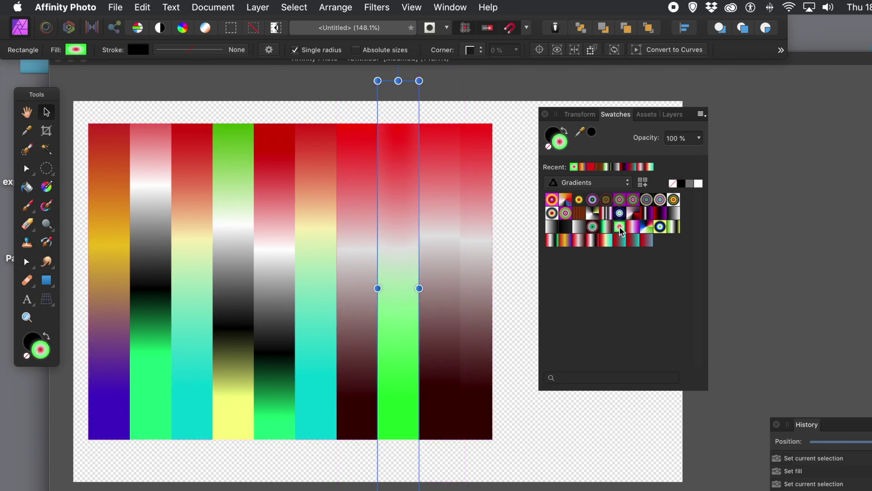
{"action": "left_click", "coordinate": [354, 313]}
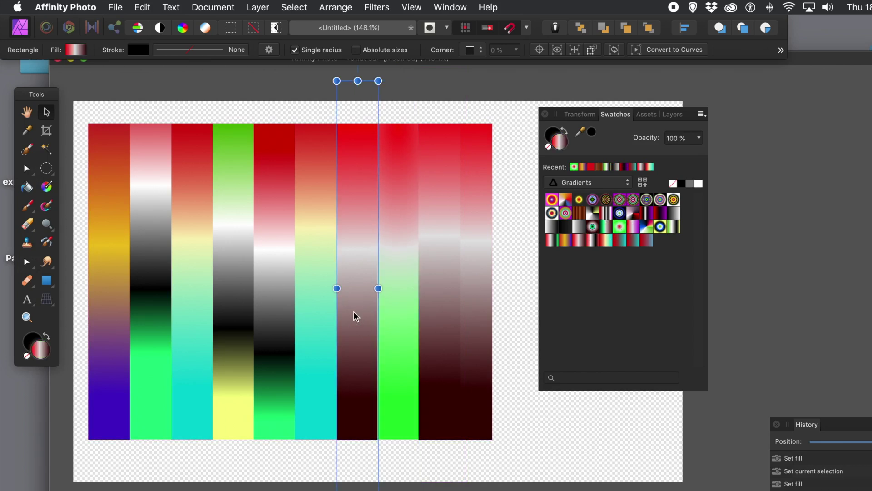
{"action": "left_click", "coordinate": [568, 239]}
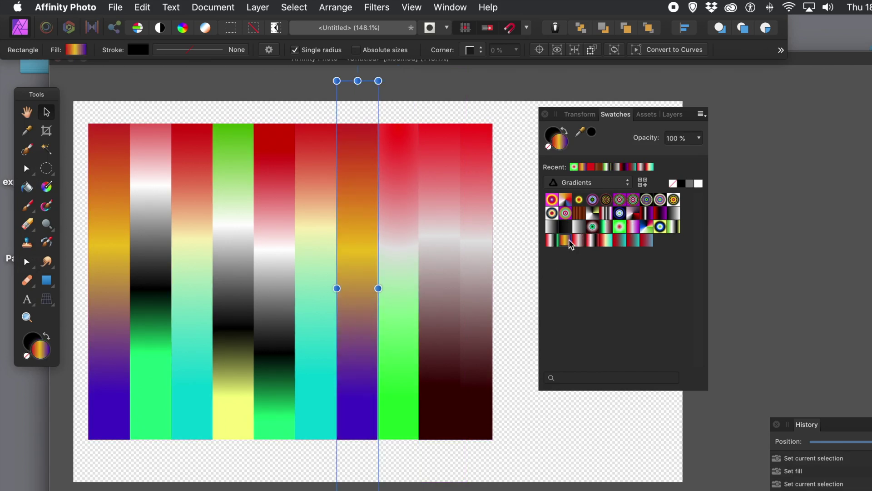
{"action": "left_click", "coordinate": [435, 272]}
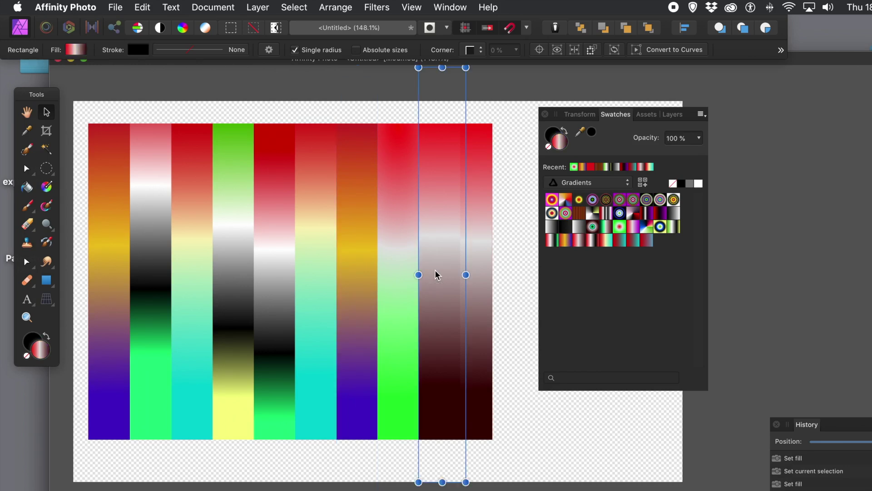
{"action": "left_click", "coordinate": [647, 240]}
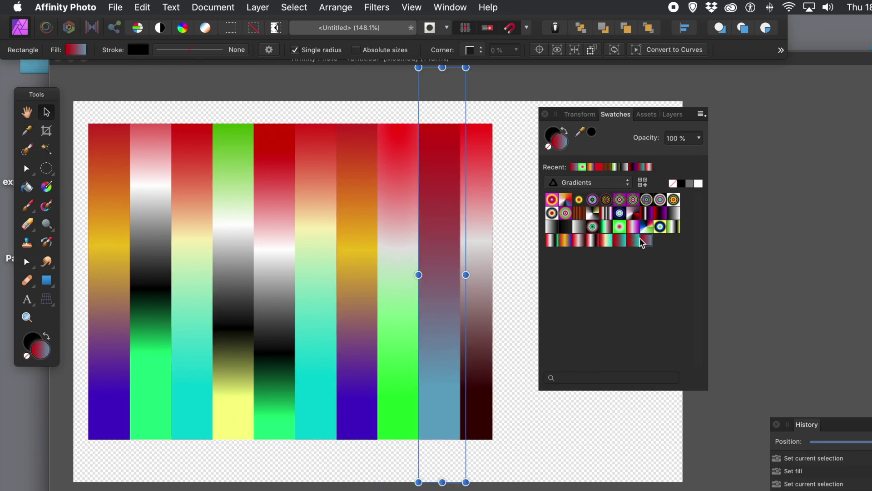
{"action": "left_click", "coordinate": [488, 245]}
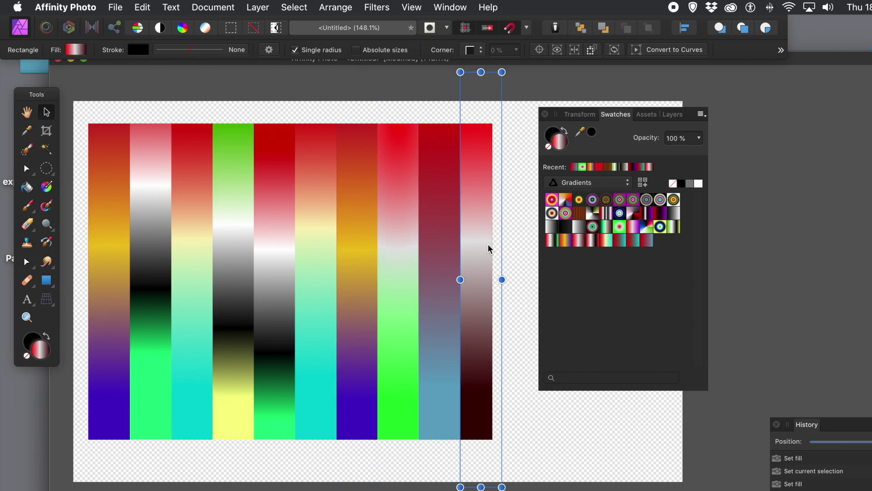
{"action": "left_click", "coordinate": [582, 216]}
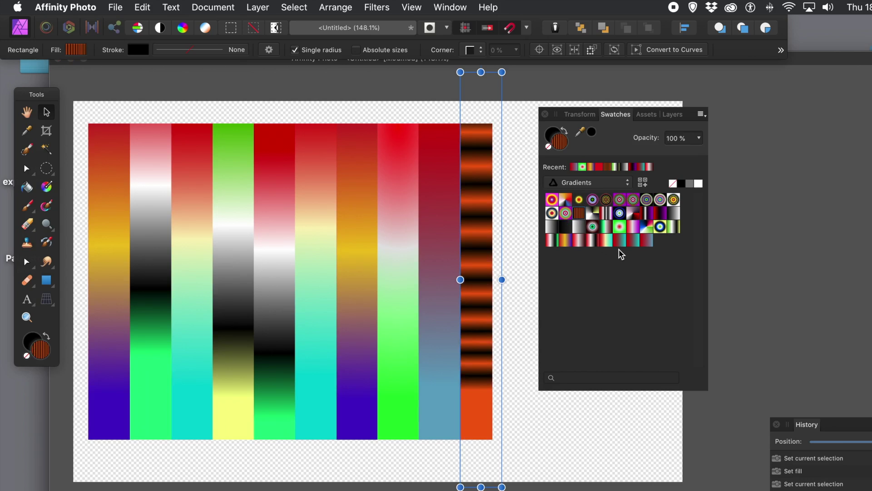
{"action": "left_click", "coordinate": [675, 228]}
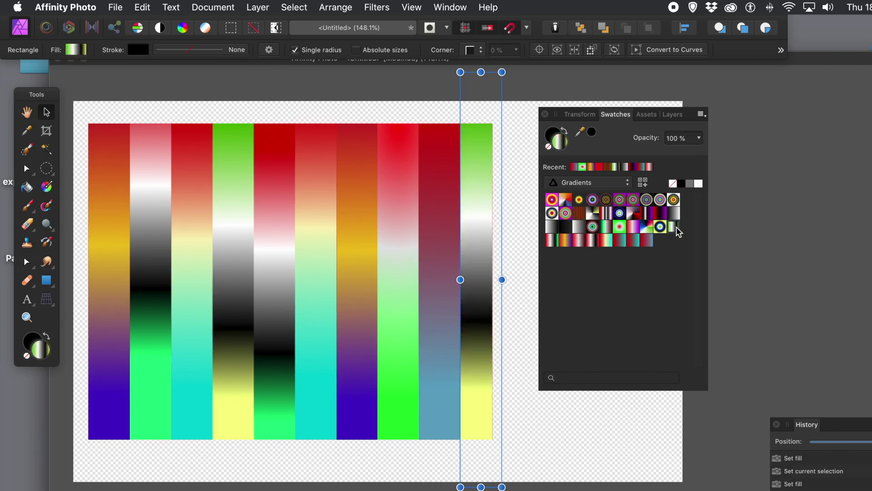
{"action": "left_click", "coordinate": [527, 250]}
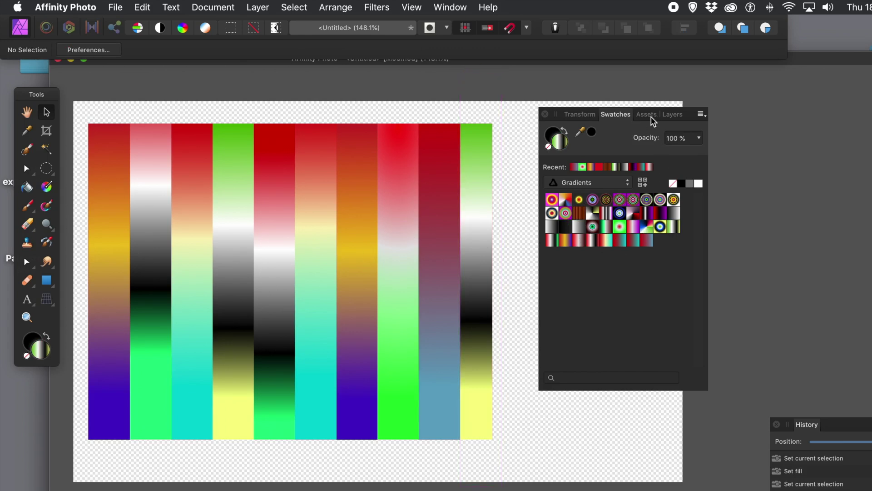
Step: Select all the stripe rectangle layers and group them
{"action": "left_click", "coordinate": [674, 114]}
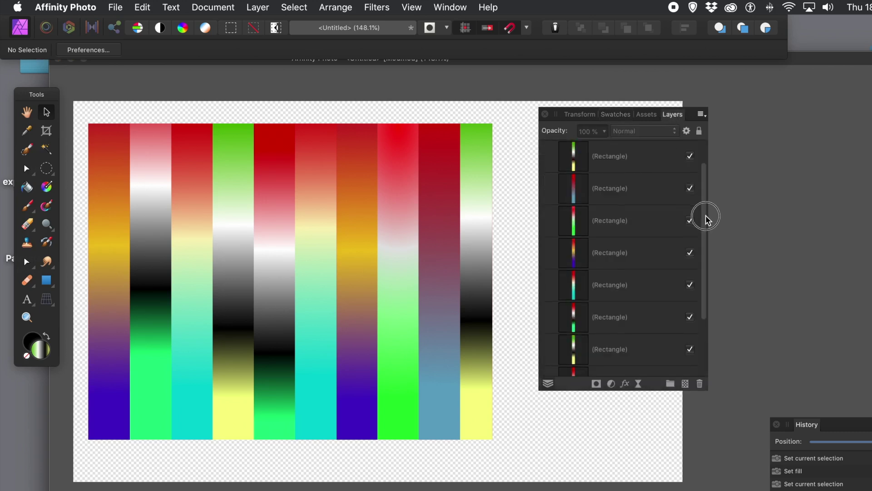
{"action": "left_click_drag", "start_coordinate": [706, 217], "coordinate": [708, 165]}
{"action": "left_click", "coordinate": [612, 188]}
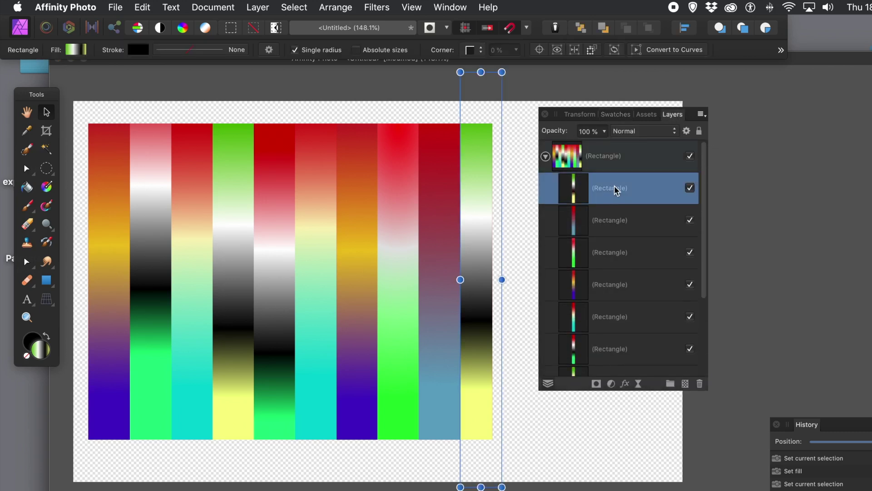
{"action": "left_click_drag", "start_coordinate": [704, 192], "coordinate": [704, 327]}
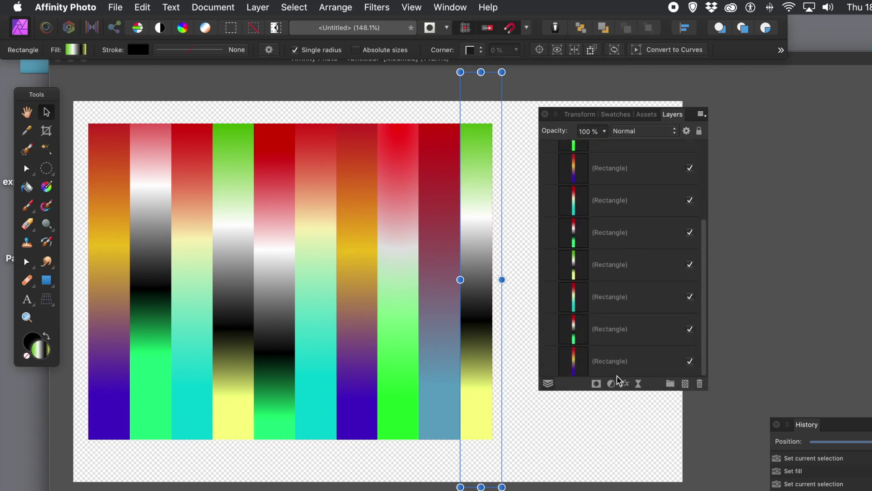
{"action": "left_click", "coordinate": [618, 361], "text": "shift"}
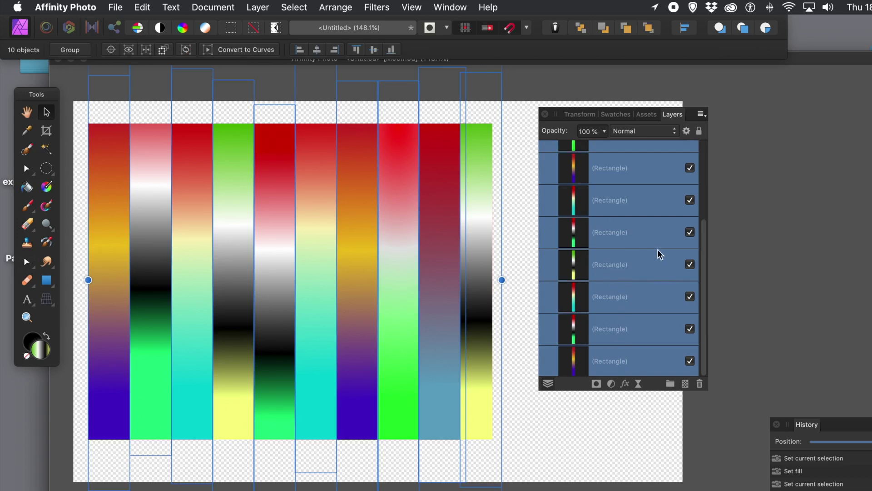
{"action": "right_click", "coordinate": [609, 225]}
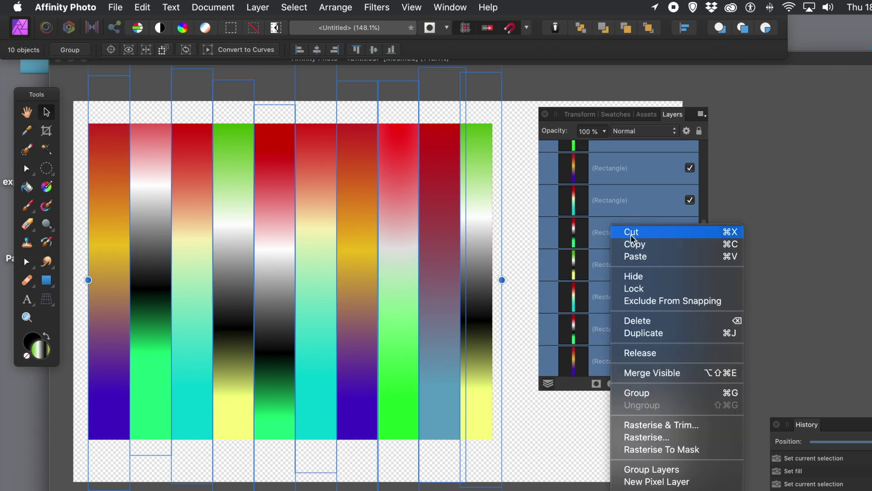
{"action": "left_click", "coordinate": [642, 396]}
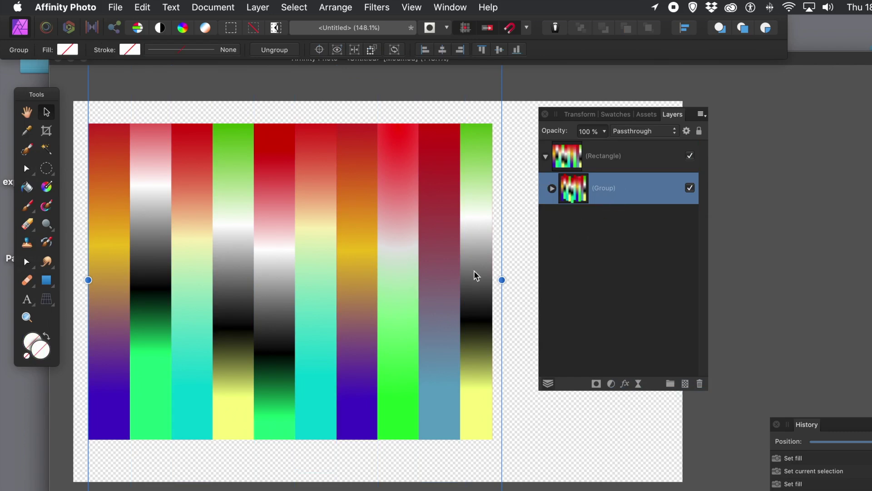
Step: Shift the stripe group left to hide the red edge and widen it to 884.8 px
{"action": "left_click_drag", "start_coordinate": [419, 303], "coordinate": [405, 288]}
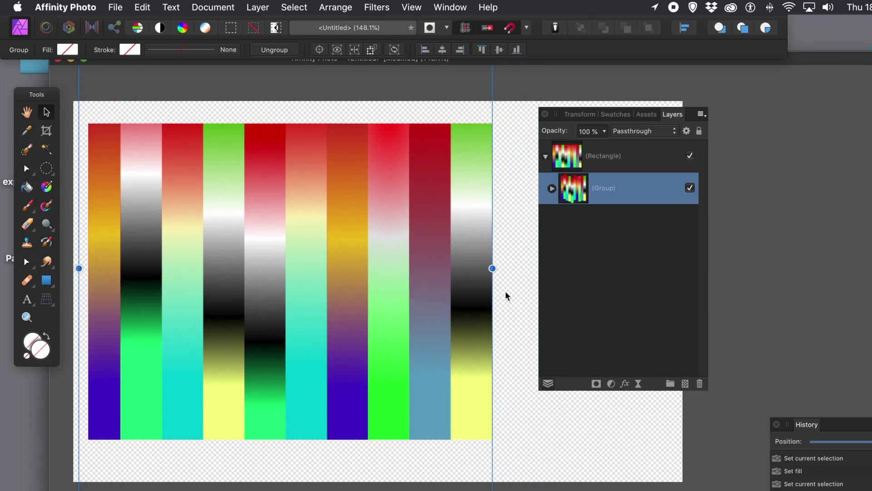
{"action": "mouse_move", "coordinate": [493, 268]}
{"action": "left_mouse_down"}
{"action": "mouse_move", "coordinate": [519, 267]}
{"action": "mouse_move", "coordinate": [501, 268]}
{"action": "left_mouse_up"}
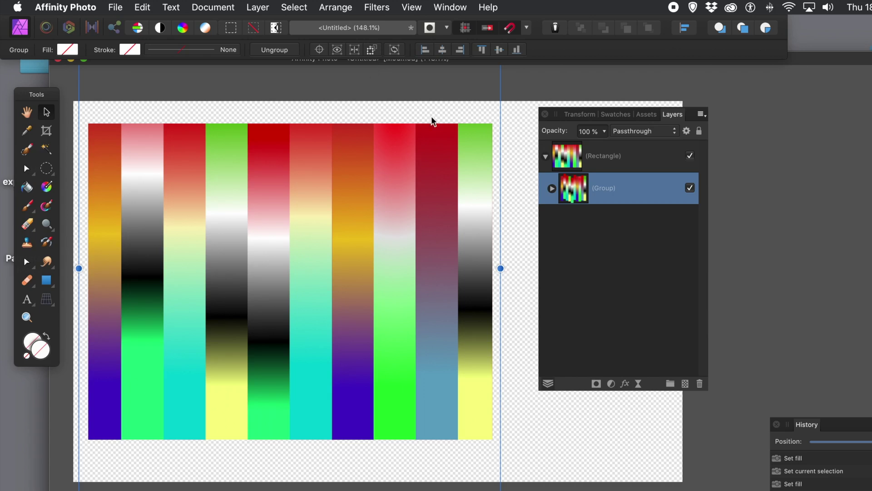
{"action": "left_click", "coordinate": [579, 115]}
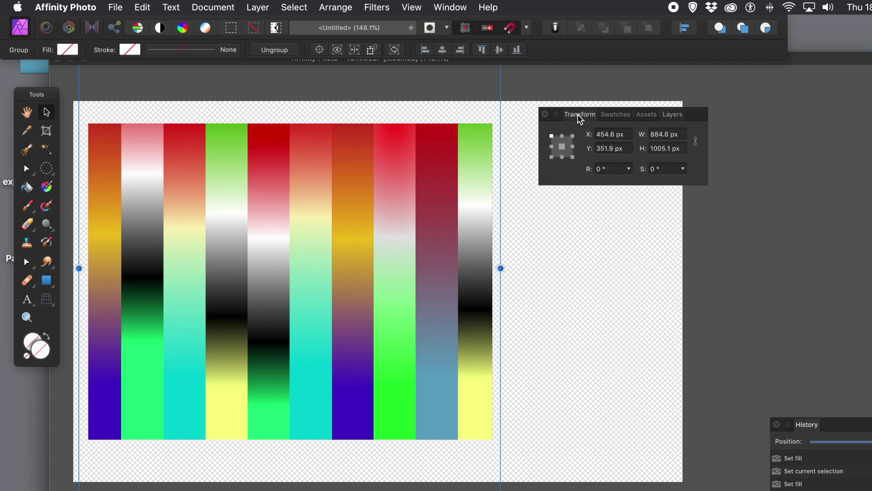
{"action": "left_click", "coordinate": [629, 169]}
{"action": "left_click_drag", "start_coordinate": [629, 180], "coordinate": [636, 182]}
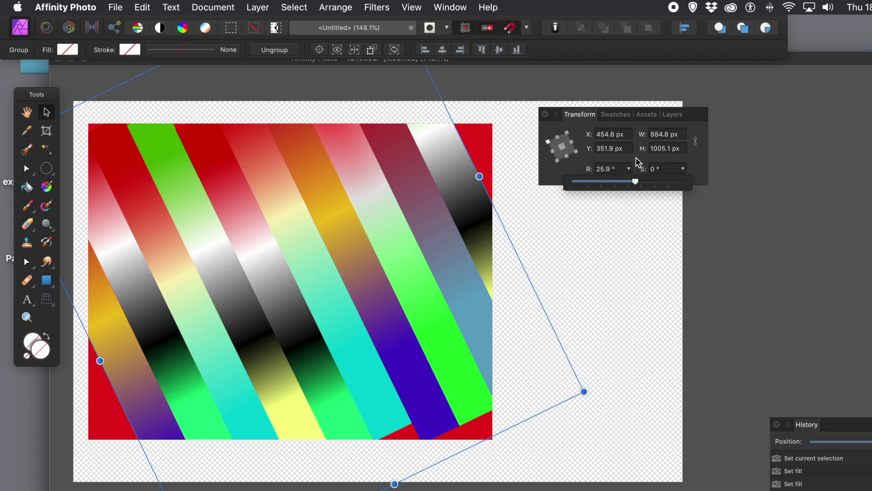
{"action": "left_click", "coordinate": [621, 169]}
{"action": "left_click", "coordinate": [577, 163]}
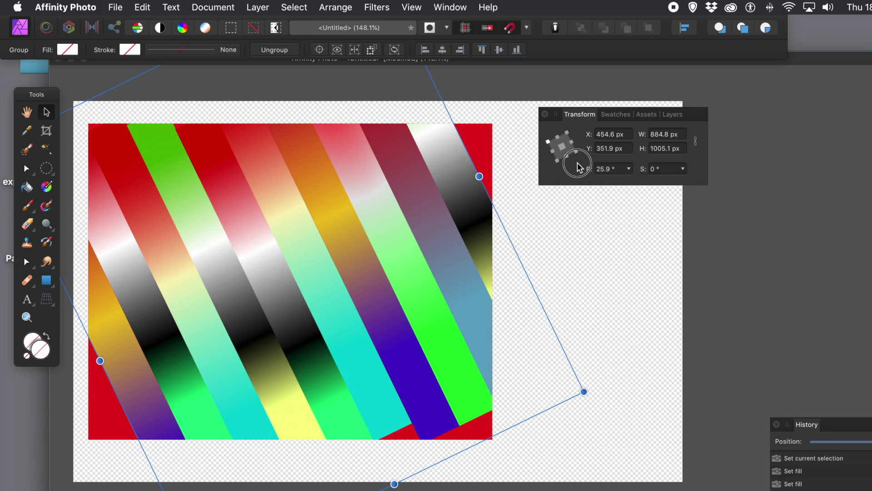
{"action": "left_click", "coordinate": [627, 172]}
{"action": "left_click_drag", "start_coordinate": [627, 183], "coordinate": [620, 181]}
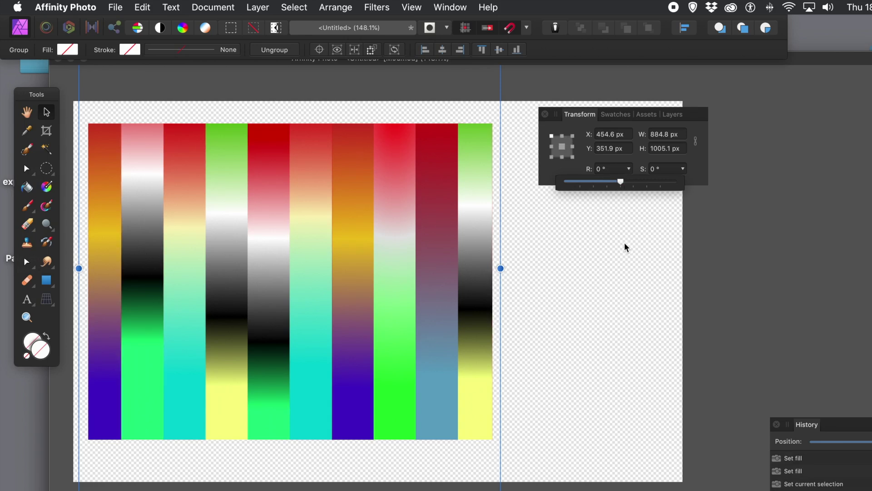
{"action": "left_click", "coordinate": [684, 169]}
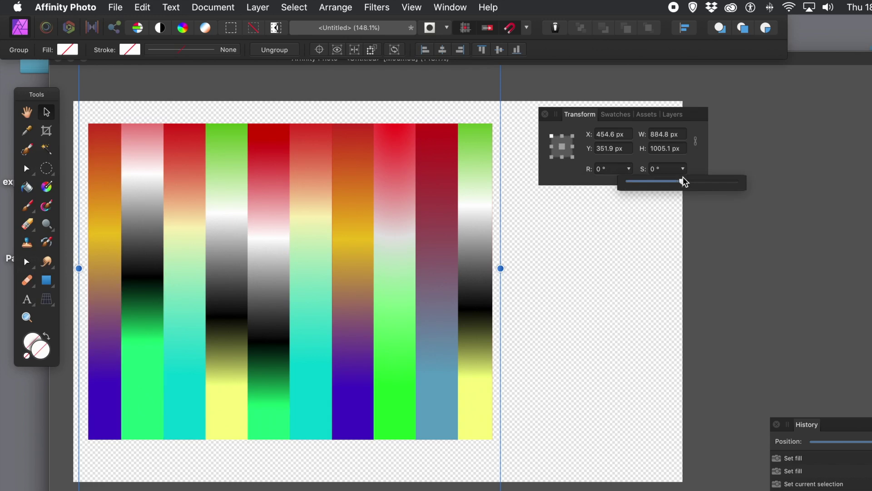
{"action": "mouse_move", "coordinate": [684, 183]}
{"action": "left_mouse_down"}
{"action": "mouse_move", "coordinate": [706, 186]}
{"action": "mouse_move", "coordinate": [682, 183]}
{"action": "left_mouse_up"}
{"action": "left_click", "coordinate": [589, 223]}
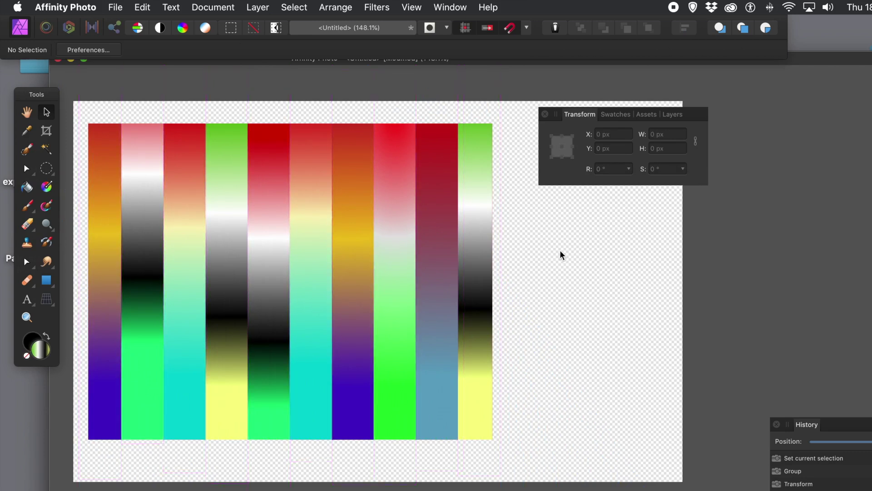
Step: Select the clipping rectangle and pick its nested stripe Group layer in the Layers panel
{"action": "left_click", "coordinate": [418, 242]}
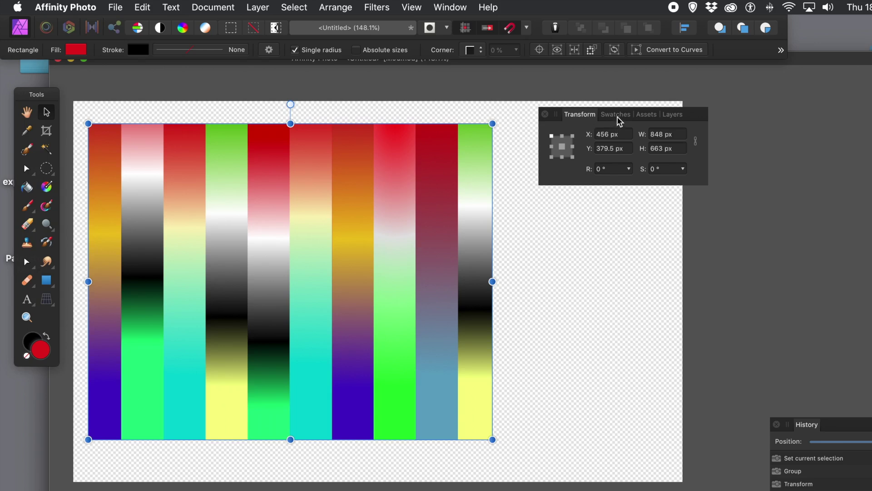
{"action": "left_click", "coordinate": [671, 117]}
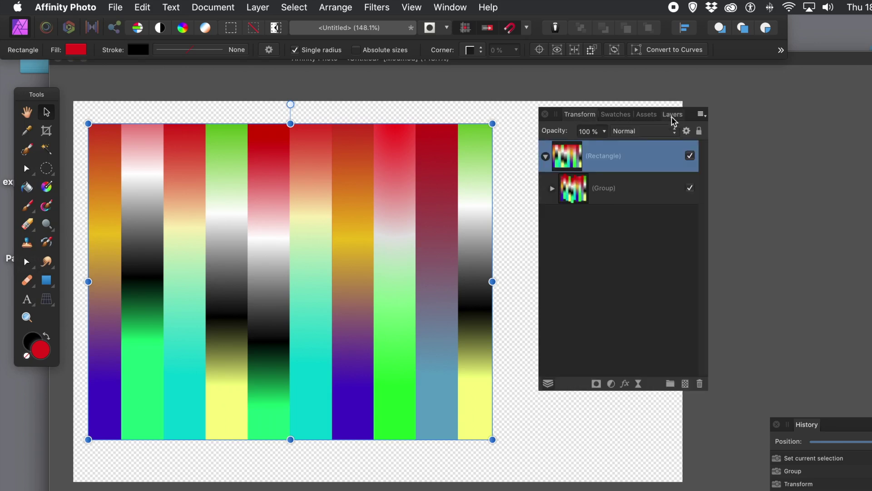
{"action": "left_click", "coordinate": [606, 188]}
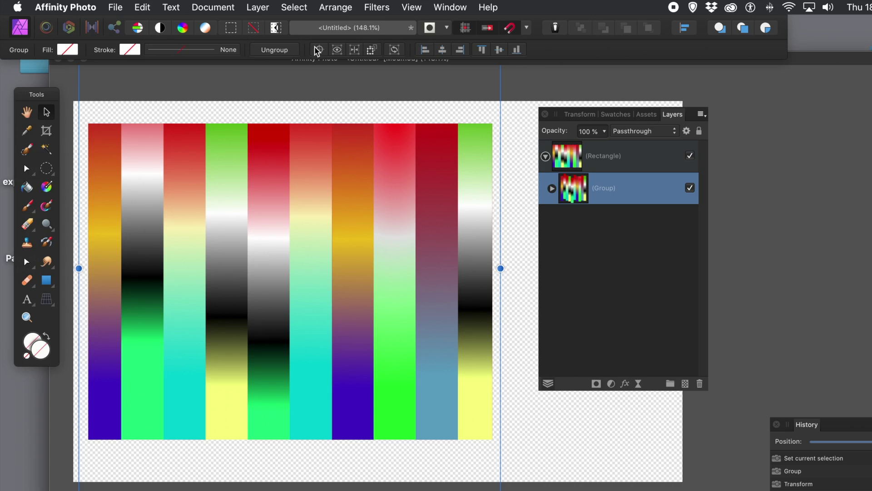
Step: Add a Live Twirl filter to the stripe group from Layer > New Live Filter Layer > Distort
{"action": "left_click", "coordinate": [258, 7]}
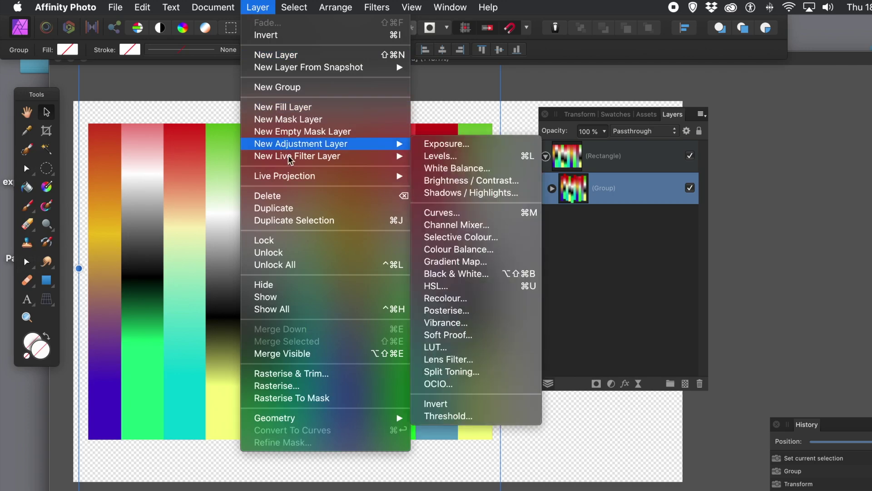
{"action": "mouse_move", "coordinate": [290, 156]}
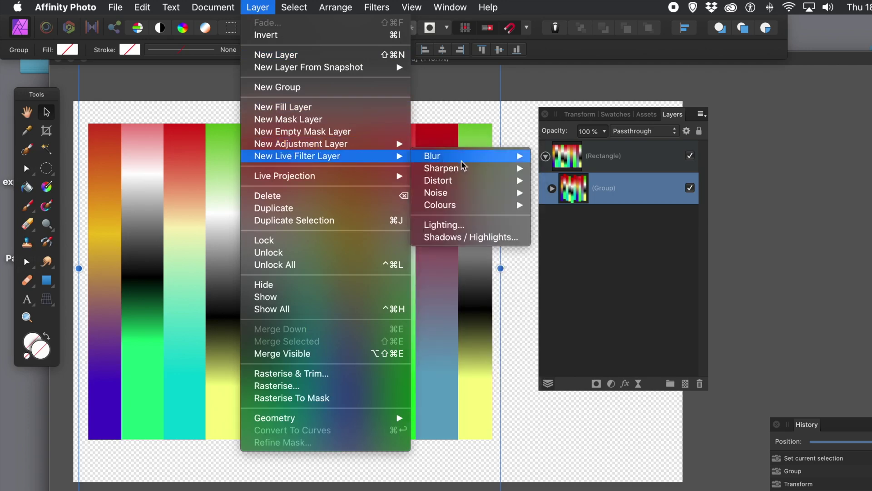
{"action": "mouse_move", "coordinate": [462, 160]}
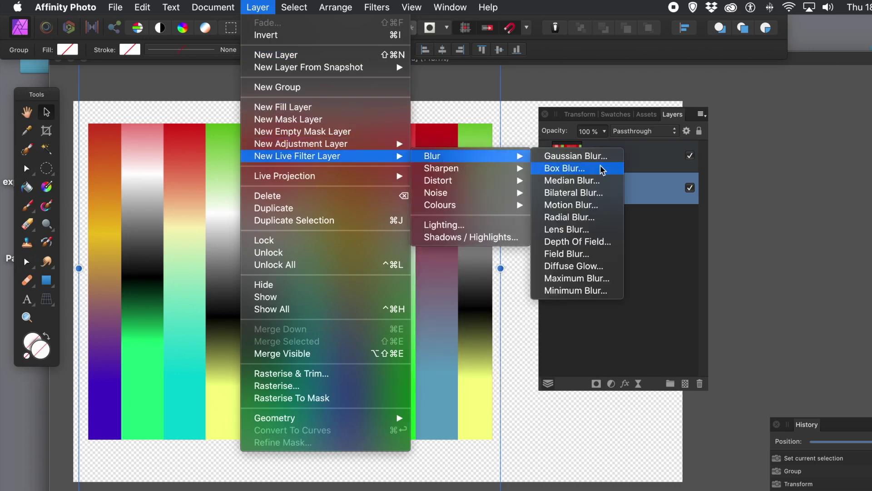
{"action": "mouse_move", "coordinate": [482, 189]}
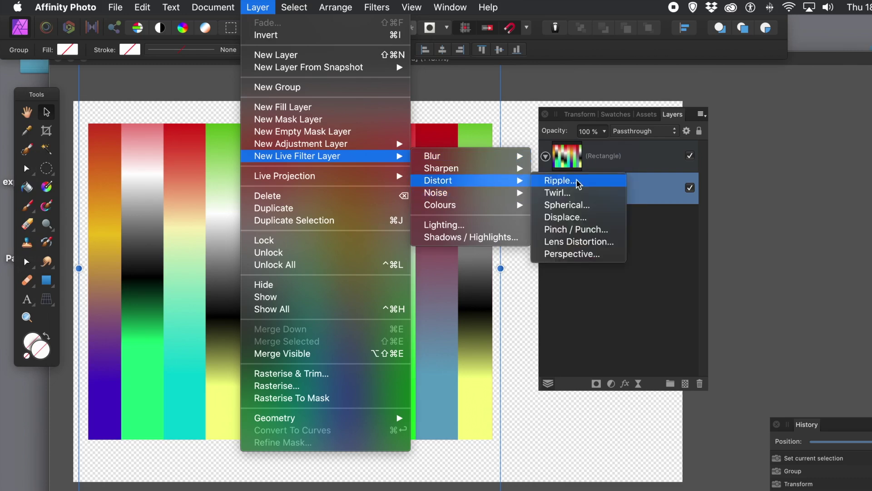
{"action": "left_click", "coordinate": [570, 198]}
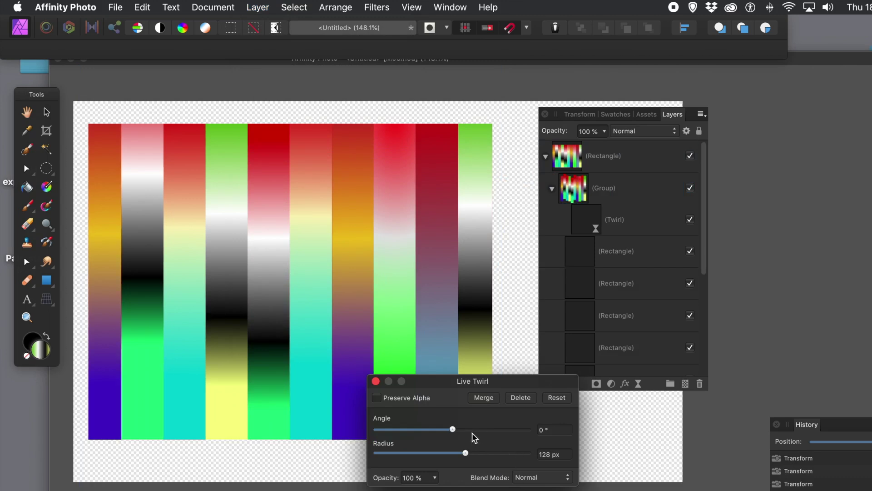
Step: Set the Twirl to 409.5° angle and 375 px radius, centring the spiral toward the lower left
{"action": "left_click_drag", "start_coordinate": [464, 430], "coordinate": [496, 429]}
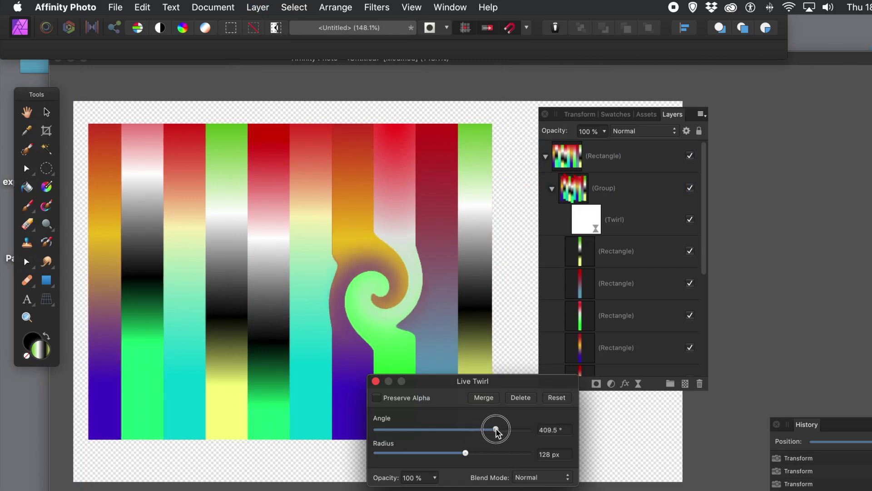
{"action": "left_click_drag", "start_coordinate": [386, 309], "coordinate": [363, 285]}
{"action": "mouse_move", "coordinate": [491, 454]}
{"action": "left_mouse_down"}
{"action": "mouse_move", "coordinate": [512, 454]}
{"action": "mouse_move", "coordinate": [501, 453]}
{"action": "left_mouse_up"}
{"action": "left_click_drag", "start_coordinate": [366, 307], "coordinate": [406, 299]}
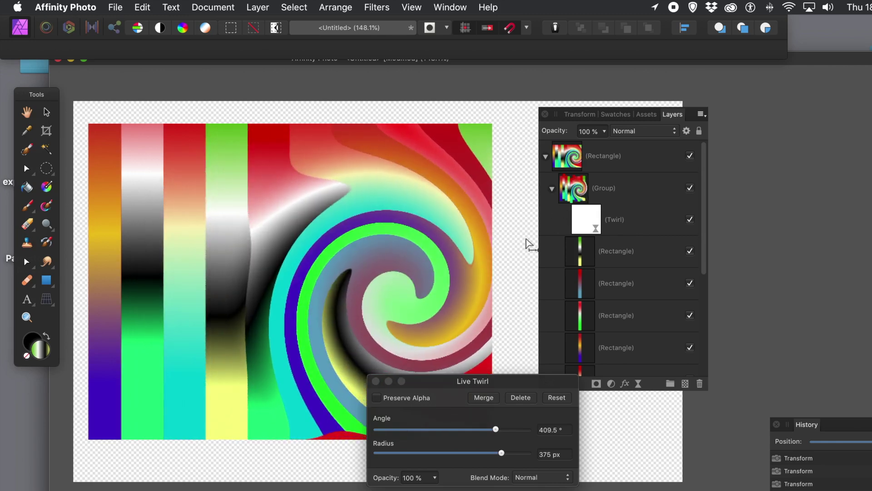
{"action": "left_click", "coordinate": [376, 381]}
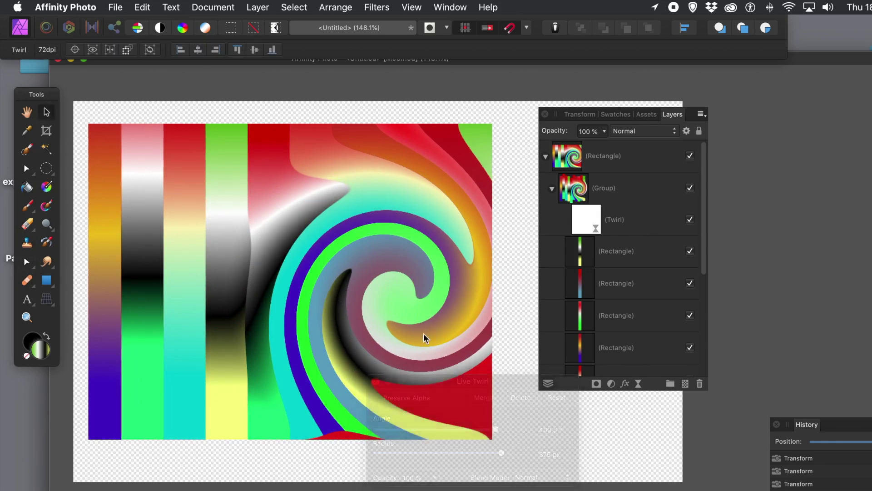
Step: Collapse and select the twirled stripe group, then duplicate it with Layer > Duplicate
{"action": "left_click", "coordinate": [552, 189]}
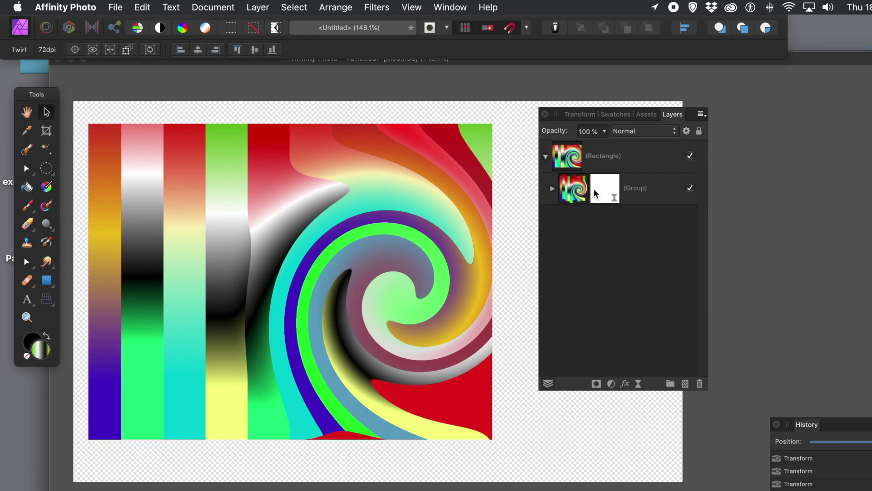
{"action": "left_click", "coordinate": [580, 191]}
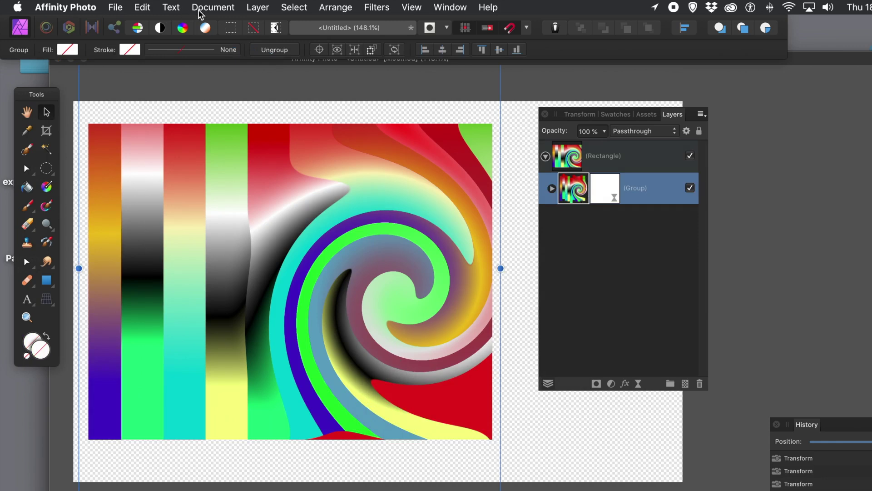
{"action": "left_click", "coordinate": [256, 9]}
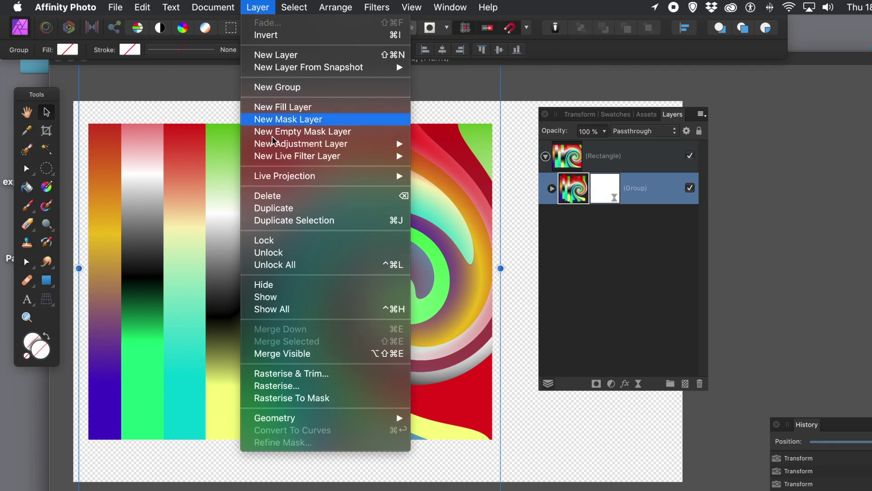
{"action": "left_click", "coordinate": [280, 209]}
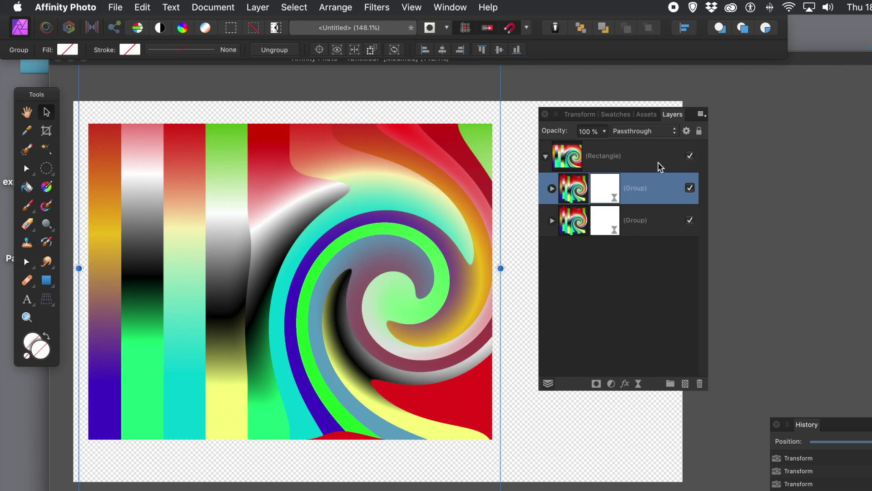
{"action": "left_click", "coordinate": [639, 130]}
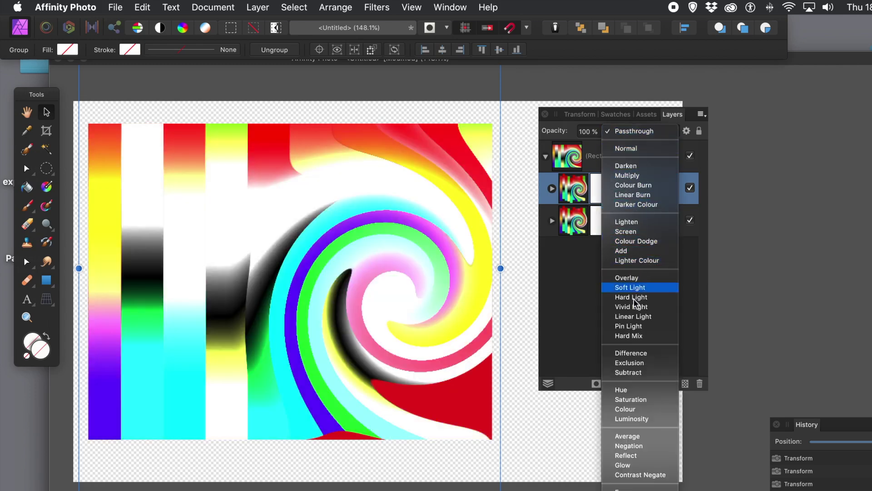
Step: Set the duplicate swirl group to Difference blend mode and flip it horizontally
{"action": "left_click", "coordinate": [631, 354]}
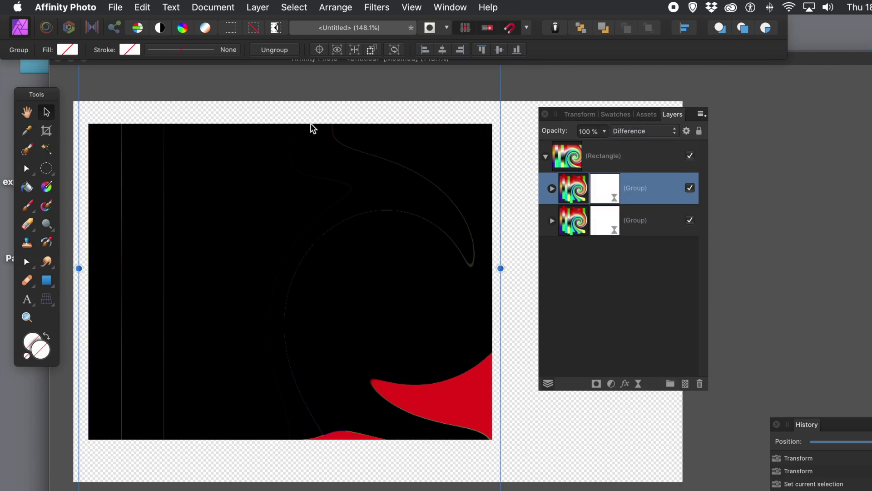
{"action": "left_click", "coordinate": [343, 8]}
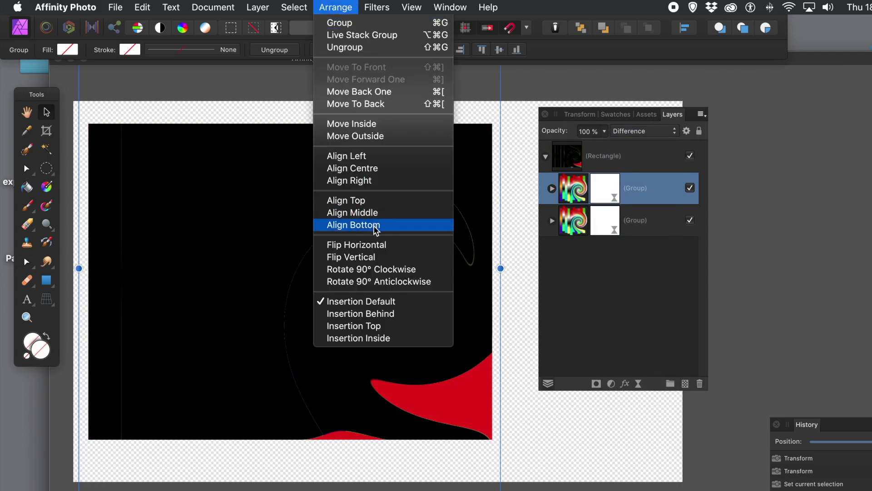
{"action": "left_click", "coordinate": [373, 248]}
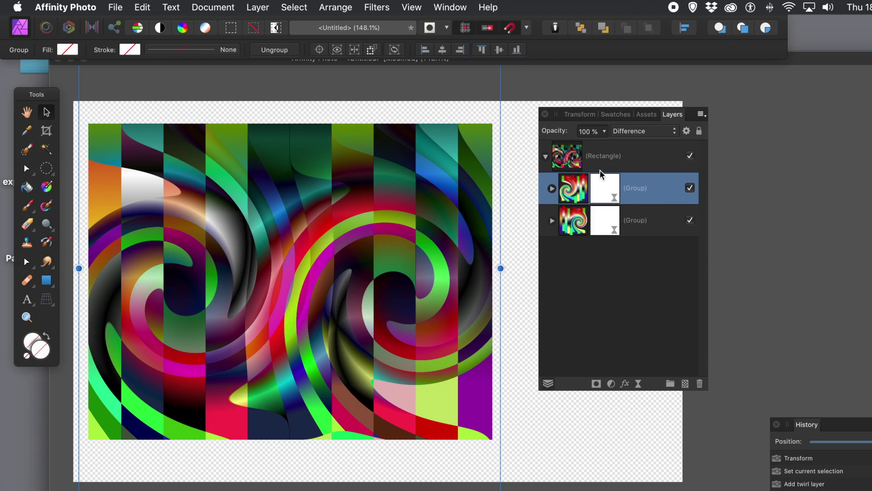
{"action": "left_click", "coordinate": [578, 164]}
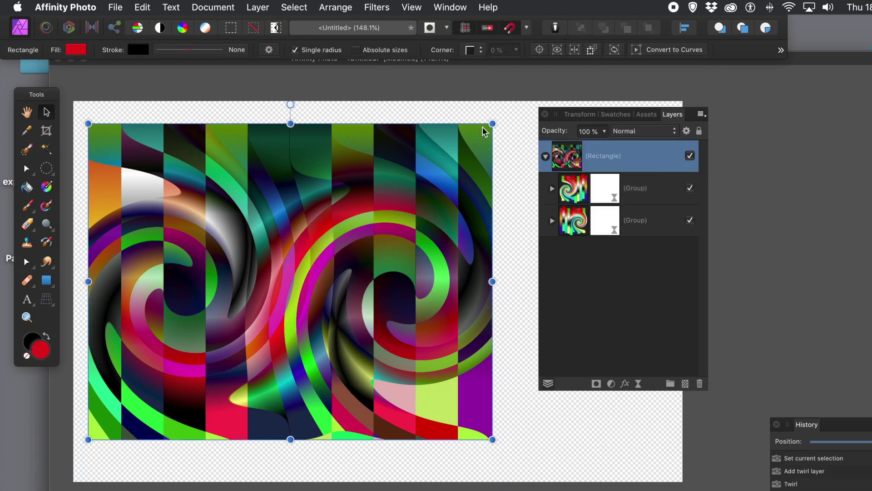
Step: Shrink and move the swirl rectangle, rotate it clockwise, then scale it up across the page
{"action": "left_click_drag", "start_coordinate": [492, 124], "coordinate": [437, 172]}
{"action": "left_click_drag", "start_coordinate": [375, 253], "coordinate": [391, 242]}
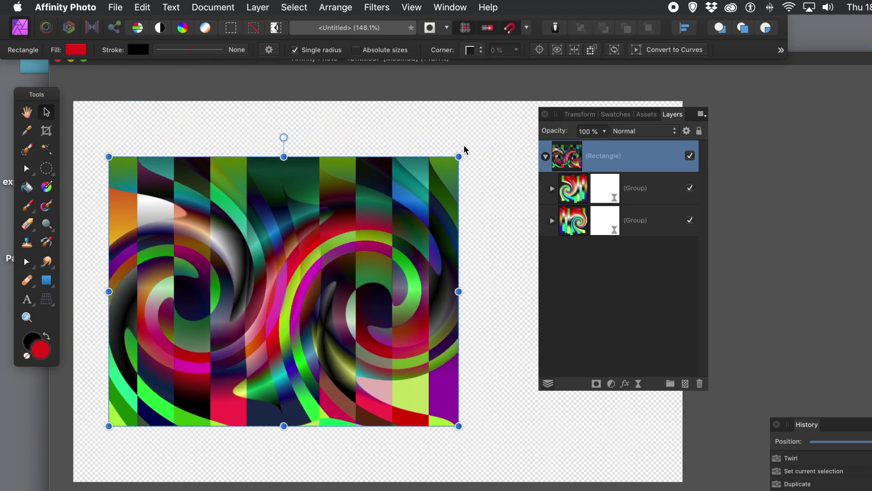
{"action": "left_click_drag", "start_coordinate": [463, 150], "coordinate": [463, 45]}
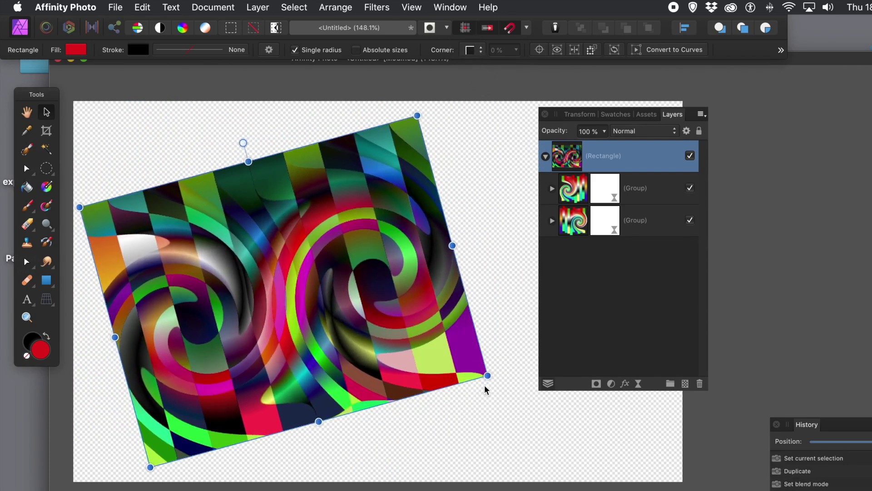
{"action": "left_click_drag", "start_coordinate": [488, 375], "coordinate": [541, 404]}
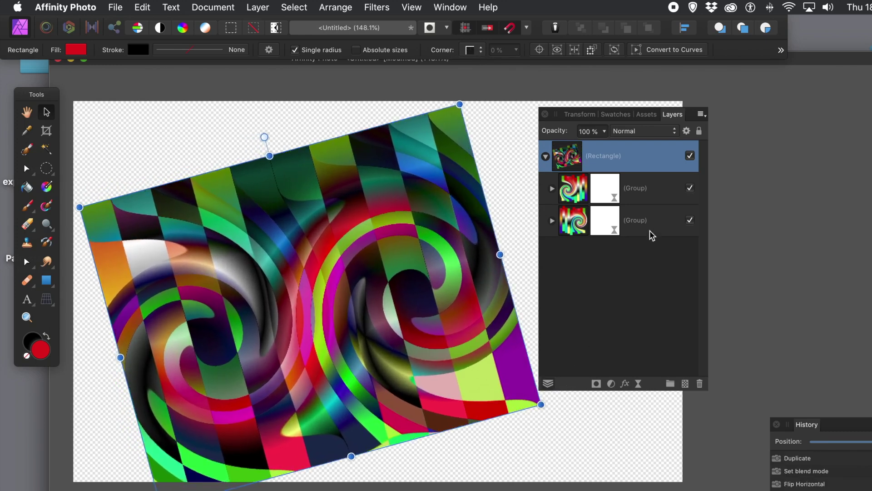
{"action": "left_click", "coordinate": [576, 187]}
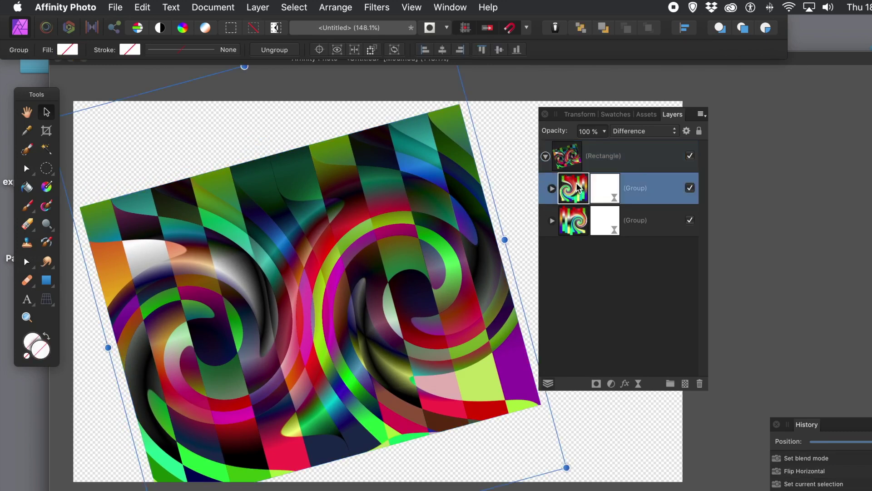
Step: Fill the upper group's first stripe rectangle with a grey-green gradient swatch
{"action": "left_click", "coordinate": [553, 188]}
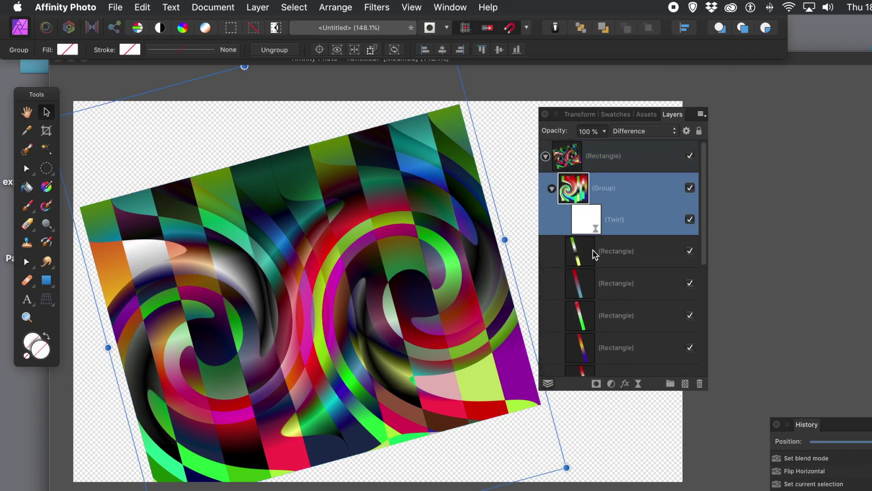
{"action": "left_click", "coordinate": [579, 252]}
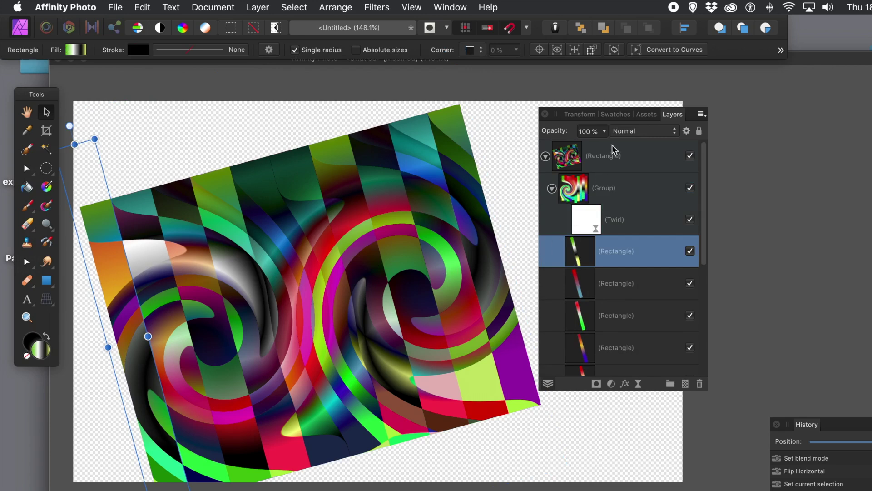
{"action": "left_click", "coordinate": [618, 115]}
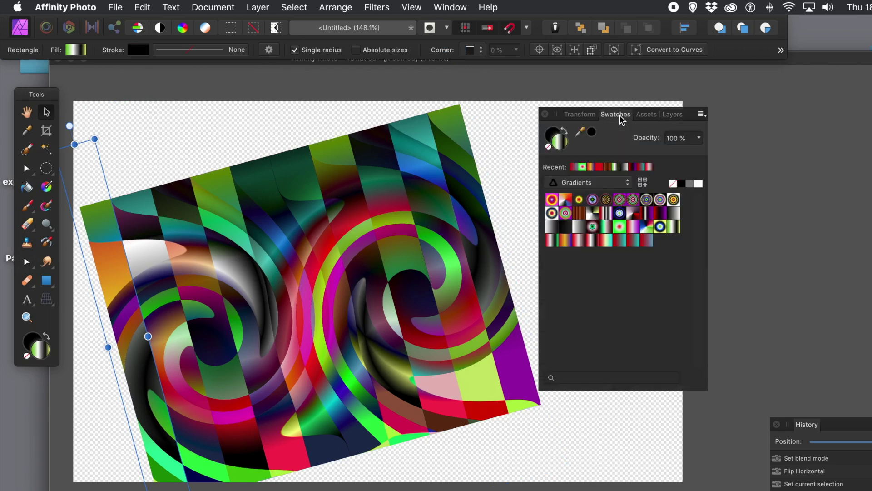
{"action": "left_click", "coordinate": [622, 244]}
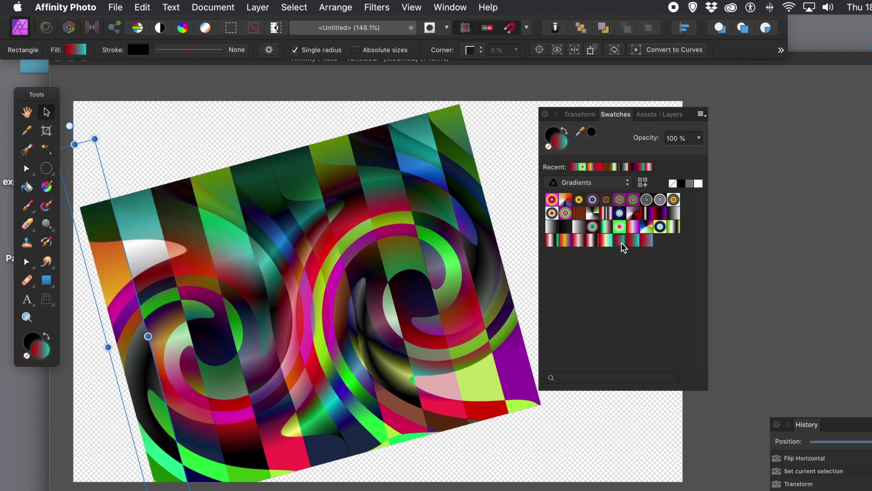
{"action": "left_click", "coordinate": [647, 240]}
{"action": "left_click", "coordinate": [671, 229]}
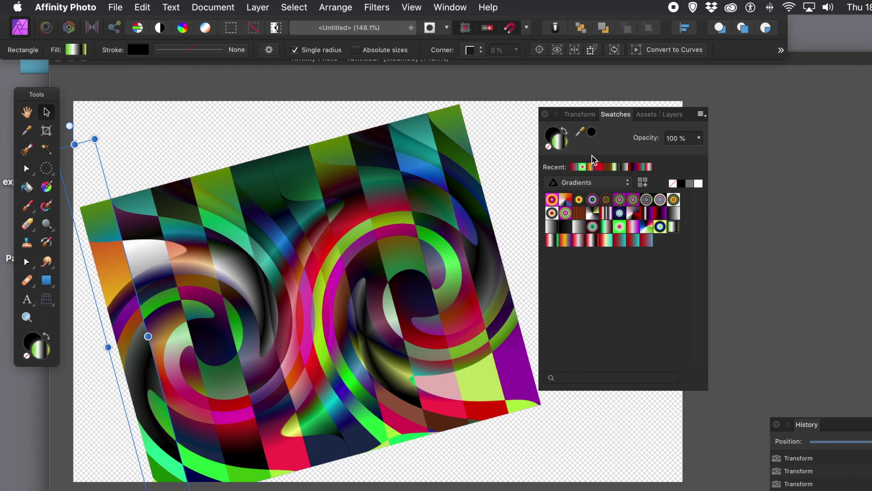
Step: Collapse the upper twirled group and reselect it in the Layers panel
{"action": "left_click", "coordinate": [677, 115]}
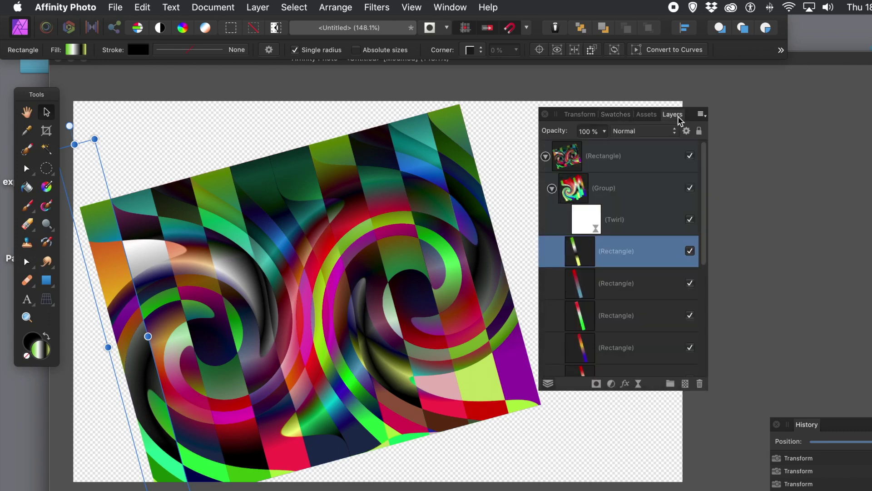
{"action": "left_click", "coordinate": [552, 188]}
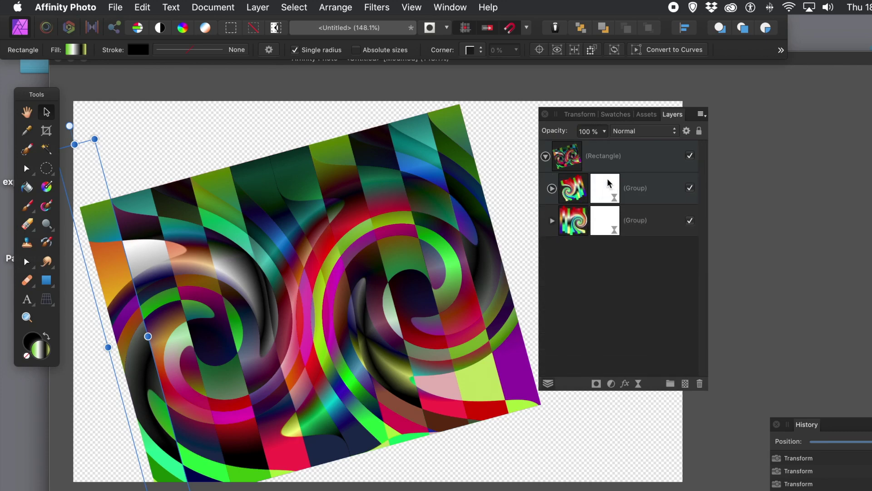
{"action": "left_click", "coordinate": [644, 190]}
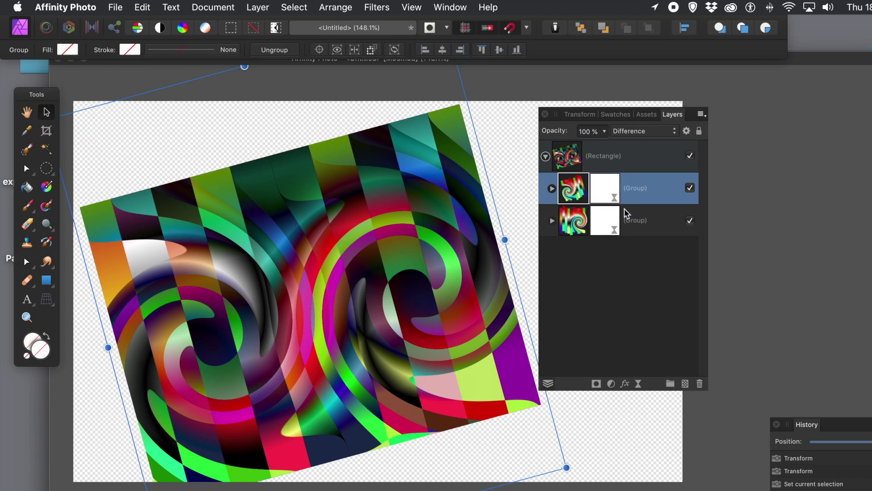
{"action": "left_click", "coordinate": [623, 164]}
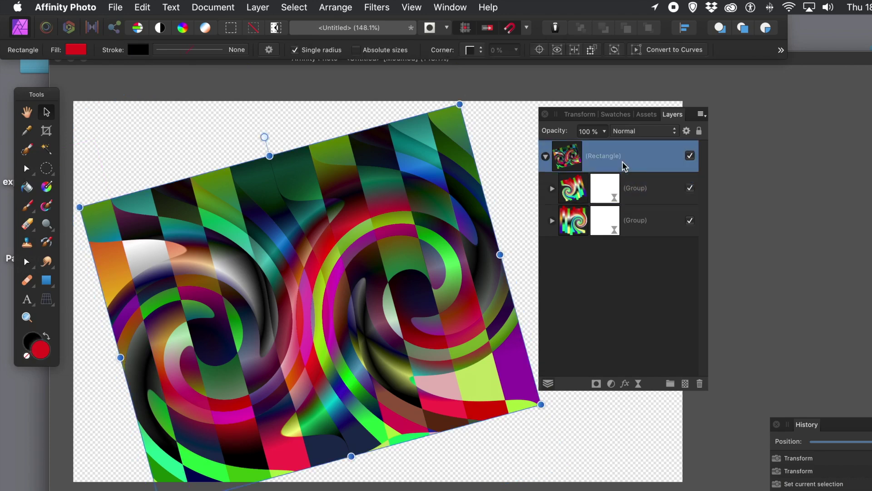
{"action": "left_click", "coordinate": [631, 187]}
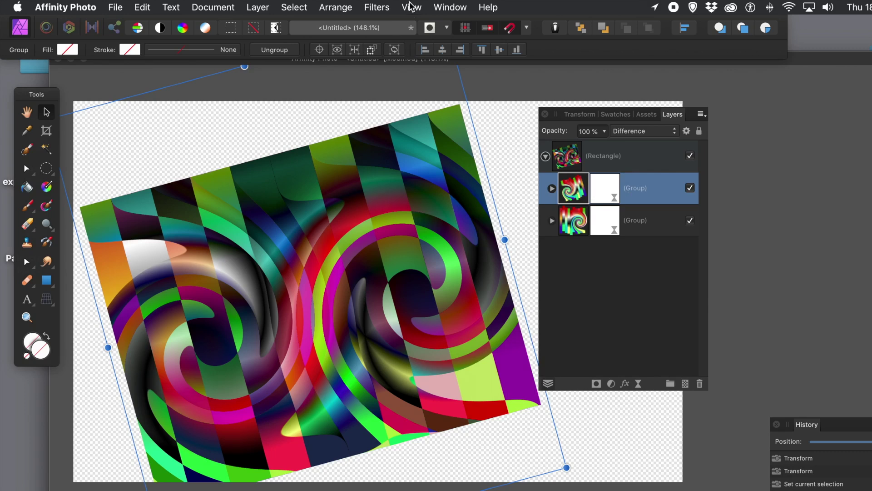
Step: Apply Filters > Distort > Deform to the upper swirl group, rasterising it to a Pixel layer
{"action": "left_click", "coordinate": [387, 10]}
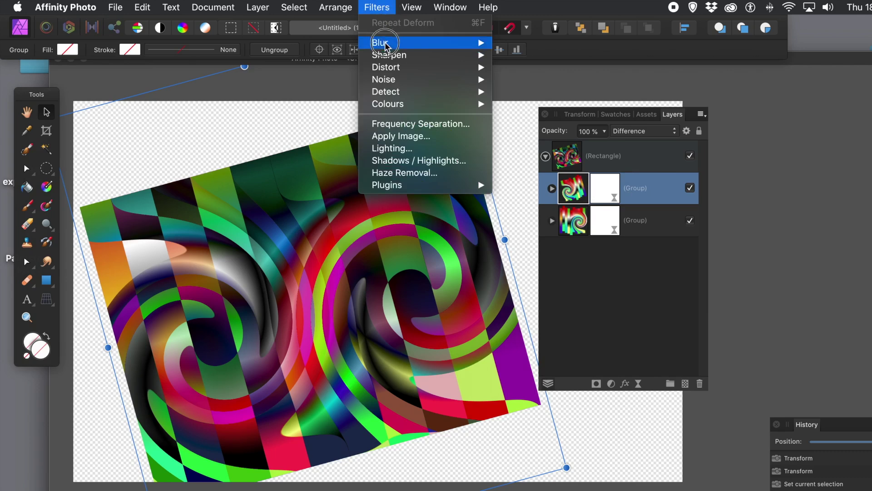
{"action": "mouse_move", "coordinate": [384, 68]}
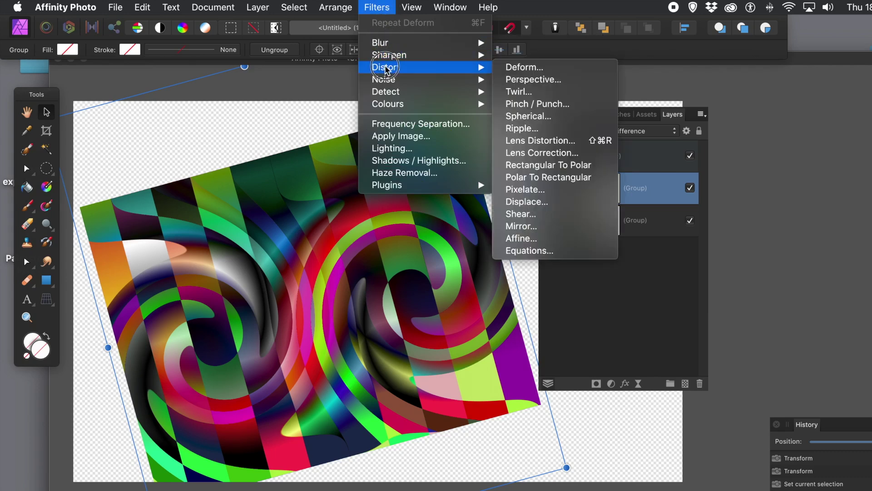
{"action": "left_click", "coordinate": [527, 68]}
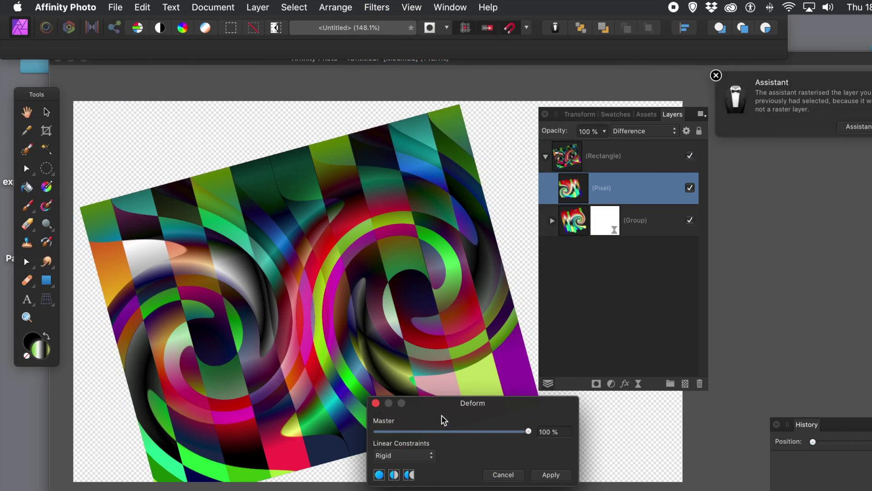
Step: Set the Deform constraint to Similarity and place four handles on the swirl image
{"action": "left_click_drag", "start_coordinate": [436, 407], "coordinate": [482, 275]}
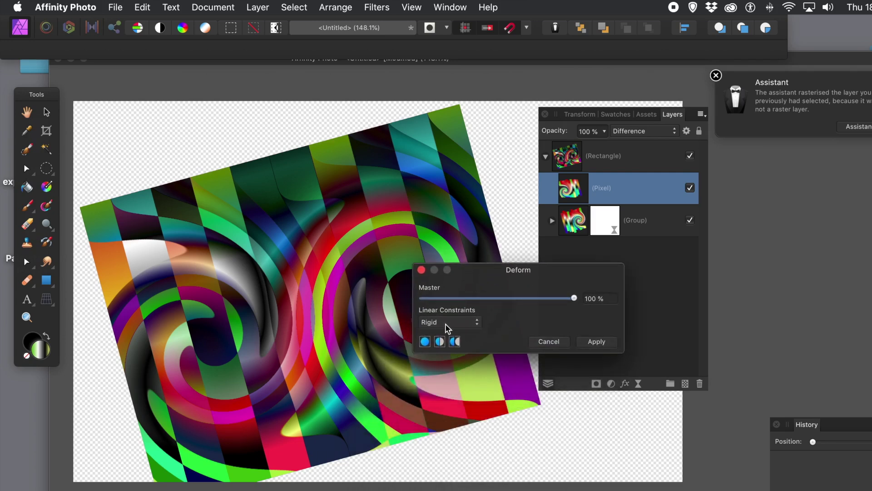
{"action": "left_click", "coordinate": [446, 325]}
{"action": "left_click", "coordinate": [449, 331]}
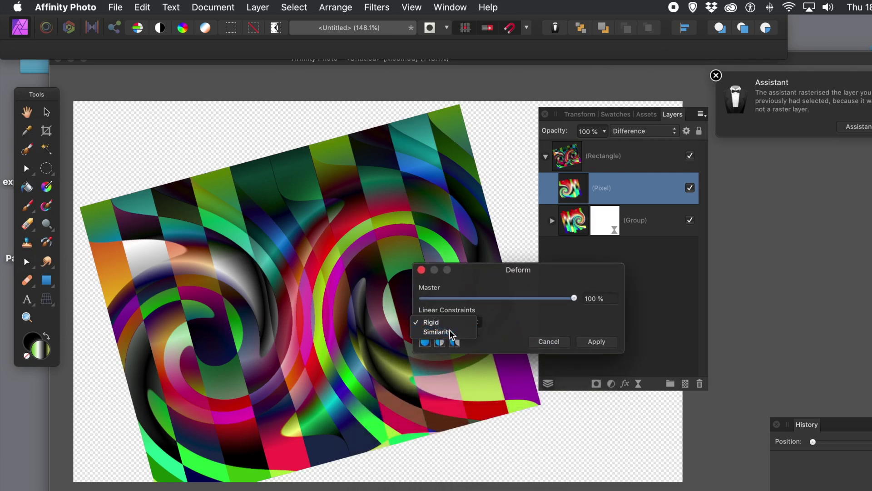
{"action": "left_click", "coordinate": [215, 283]}
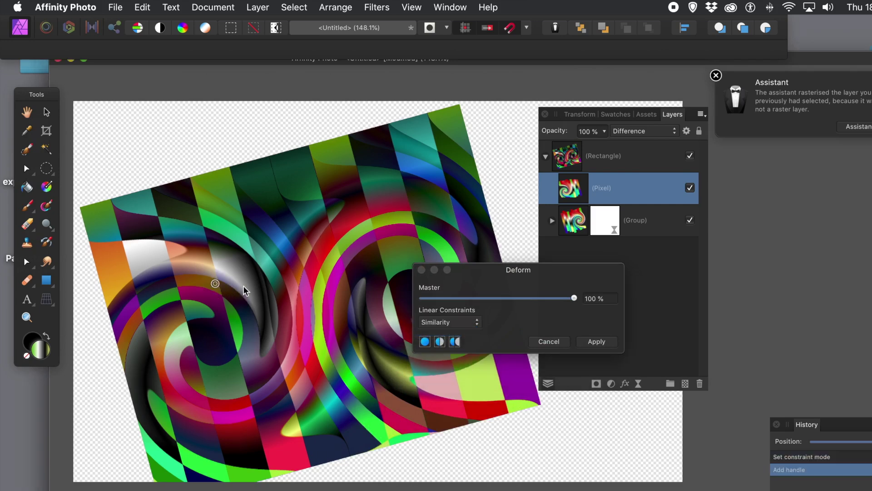
{"action": "left_click", "coordinate": [358, 223]}
{"action": "left_click", "coordinate": [344, 344]}
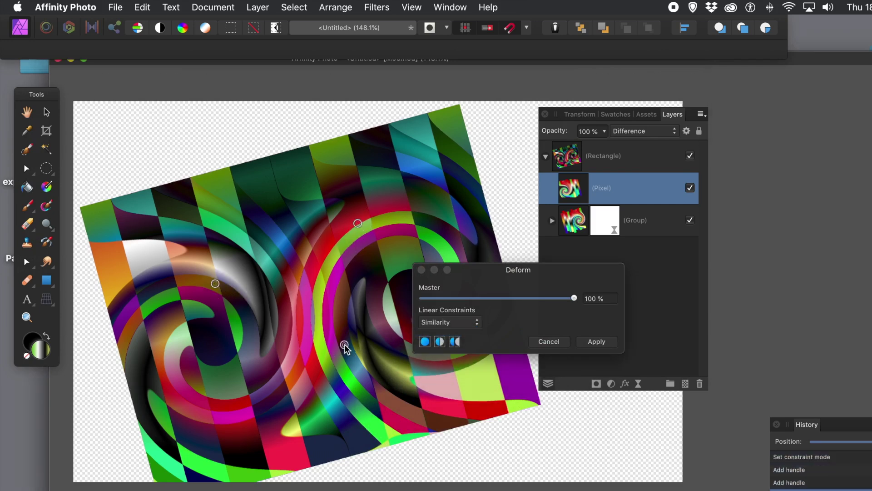
{"action": "left_click", "coordinate": [396, 374]}
Step: Drag the deform handles to warp the swirl into twisted shapes and apply the distortion
{"action": "left_click_drag", "start_coordinate": [325, 334], "coordinate": [253, 344]}
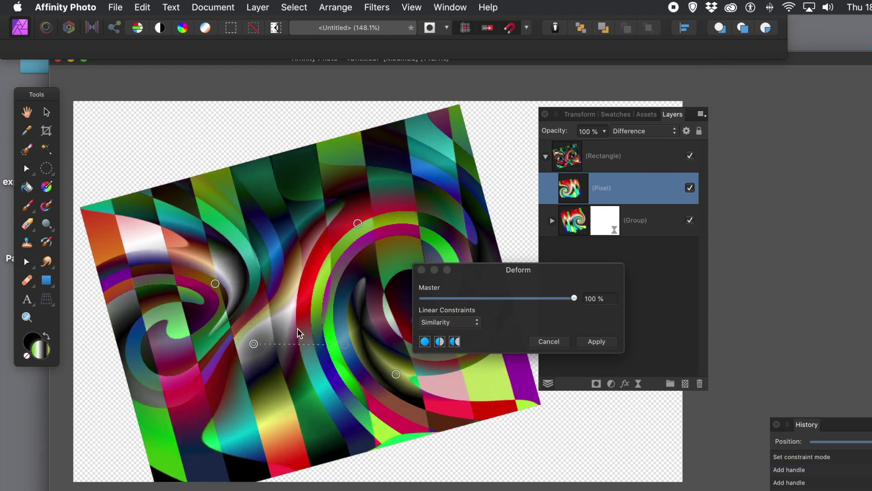
{"action": "left_click_drag", "start_coordinate": [358, 223], "coordinate": [187, 280]}
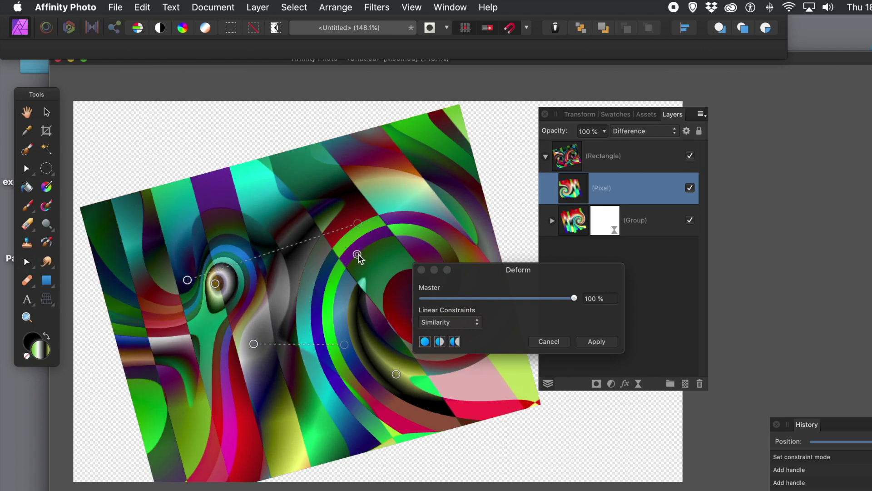
{"action": "left_click_drag", "start_coordinate": [358, 254], "coordinate": [383, 339]}
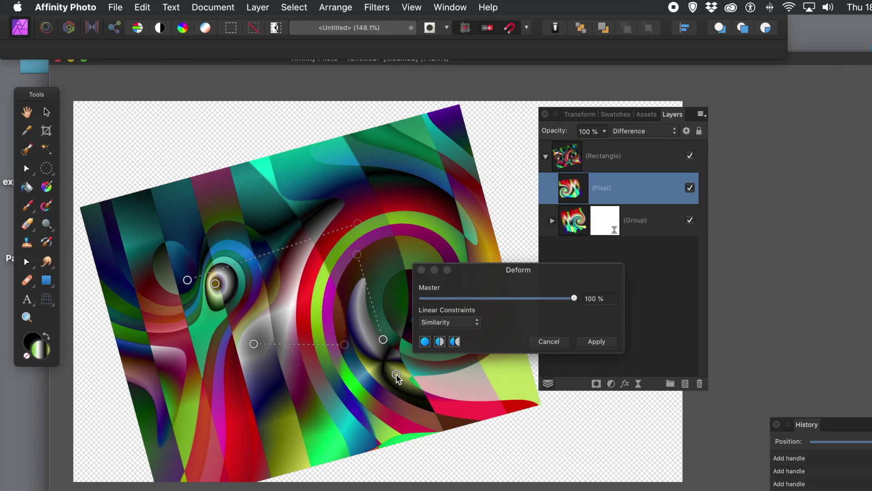
{"action": "left_click_drag", "start_coordinate": [396, 374], "coordinate": [214, 315]}
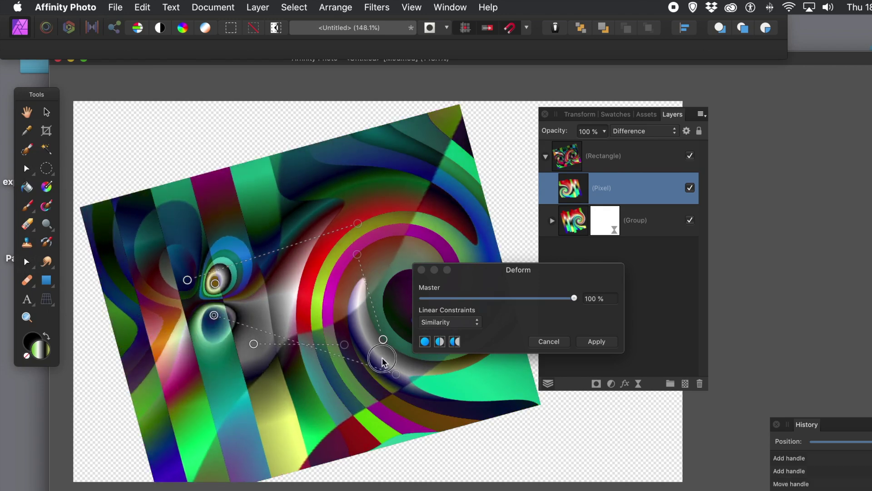
{"action": "left_click_drag", "start_coordinate": [382, 358], "coordinate": [498, 401]}
{"action": "left_click", "coordinate": [596, 341]}
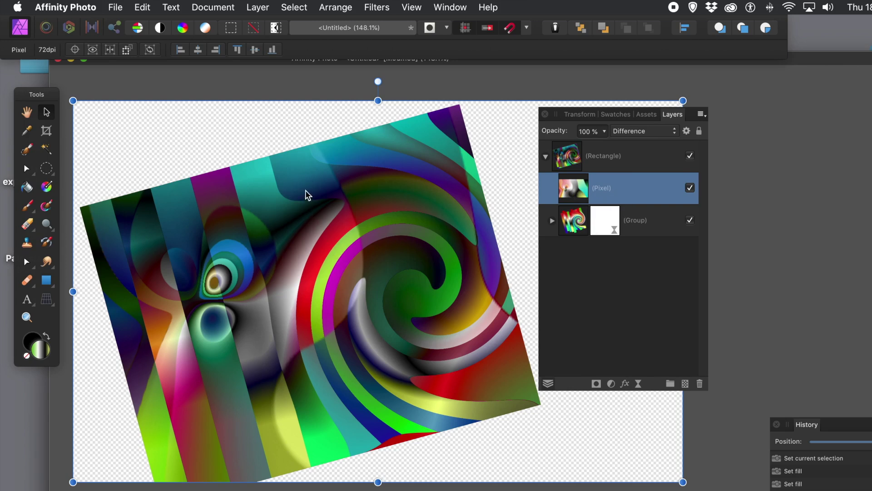
{"action": "left_click", "coordinate": [458, 70]}
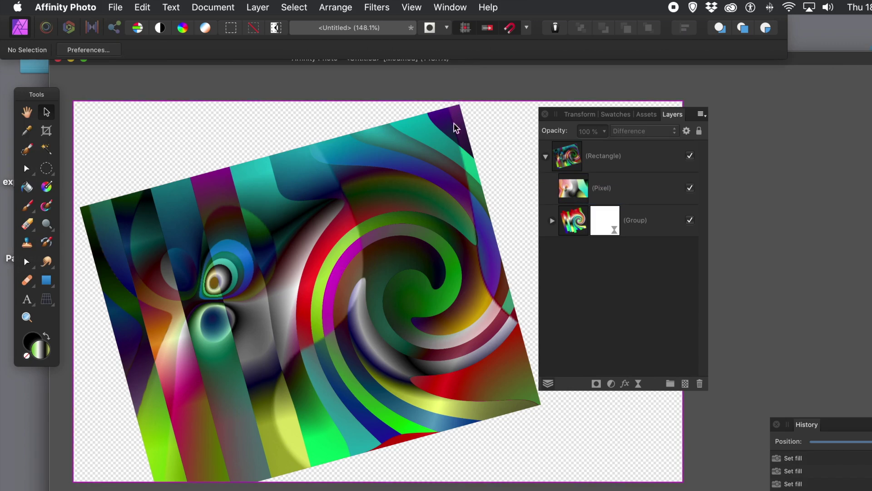
Step: Shrink the warped rectangle, rotate it to about -17°, and move it up-left
{"action": "left_click", "coordinate": [443, 153]}
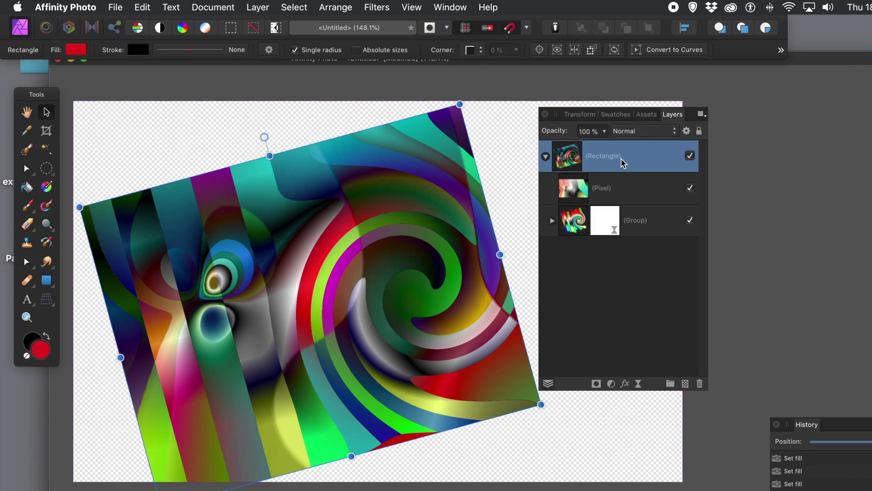
{"action": "left_click_drag", "start_coordinate": [460, 106], "coordinate": [424, 198]}
{"action": "left_click_drag", "start_coordinate": [367, 296], "coordinate": [358, 197]}
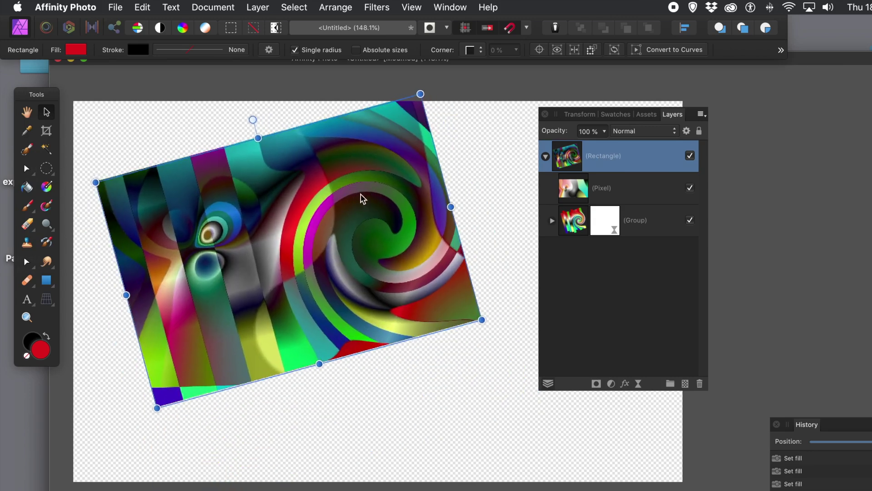
{"action": "left_click", "coordinate": [490, 315]}
{"action": "left_click", "coordinate": [451, 316]}
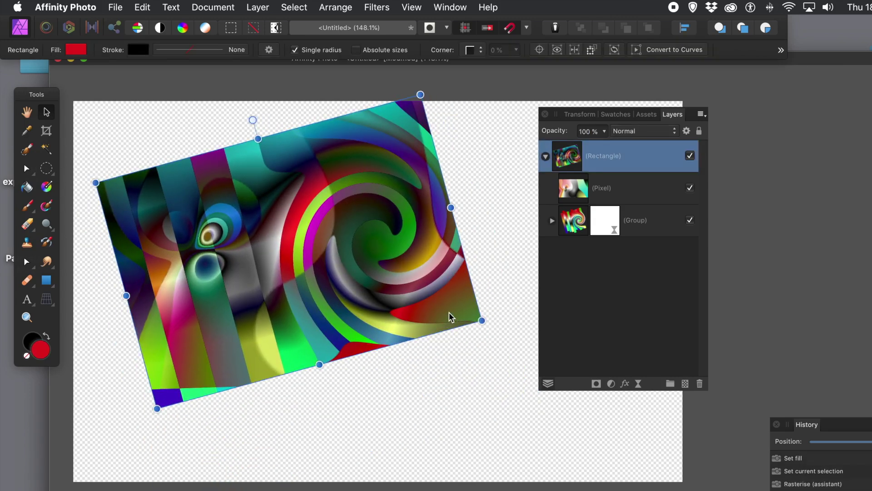
{"action": "left_click_drag", "start_coordinate": [486, 317], "coordinate": [426, 420]}
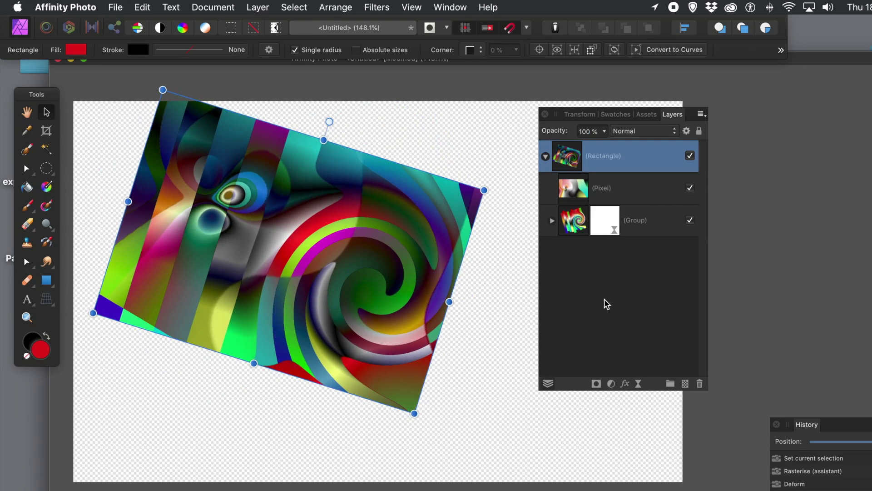
{"action": "left_click", "coordinate": [604, 298]}
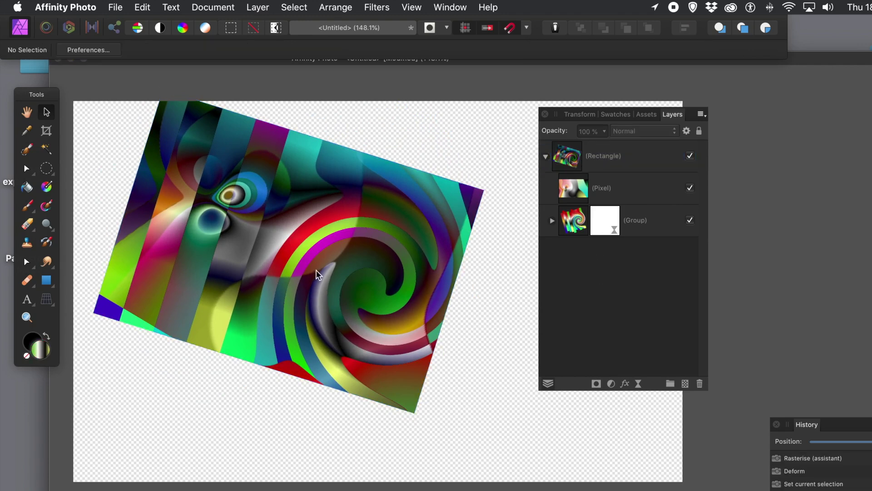
{"action": "left_click_drag", "start_coordinate": [282, 259], "coordinate": [221, 220]}
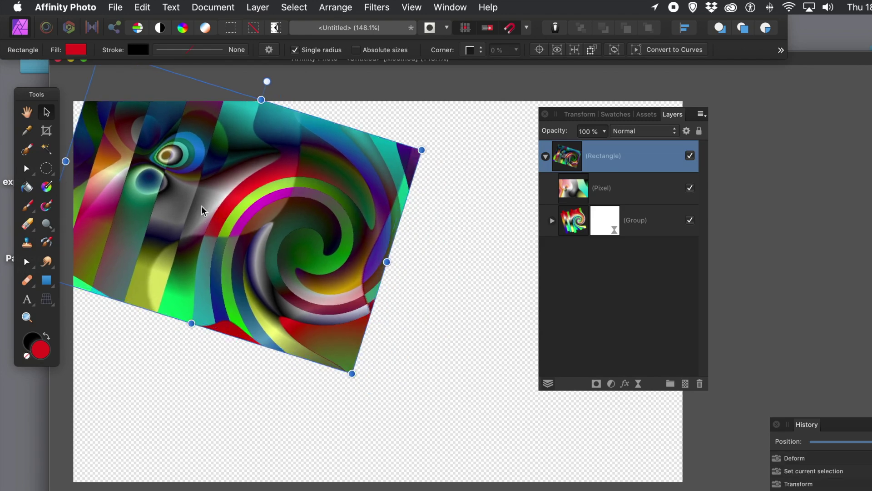
{"action": "left_click", "coordinate": [44, 282]}
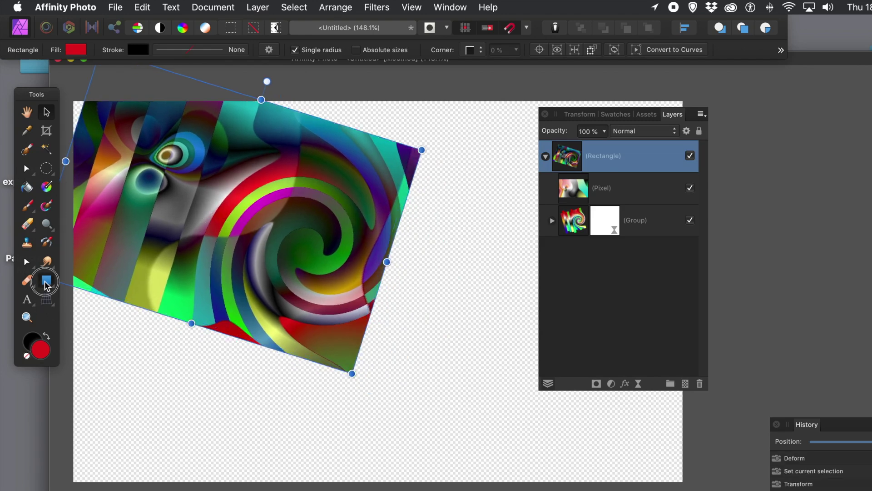
Step: Draw a large gradient donut with 50% hole radius overlapping the rectangle's lower right
{"action": "left_click_drag", "start_coordinate": [46, 284], "coordinate": [122, 408]}
{"action": "left_click_drag", "start_coordinate": [253, 189], "coordinate": [515, 455]}
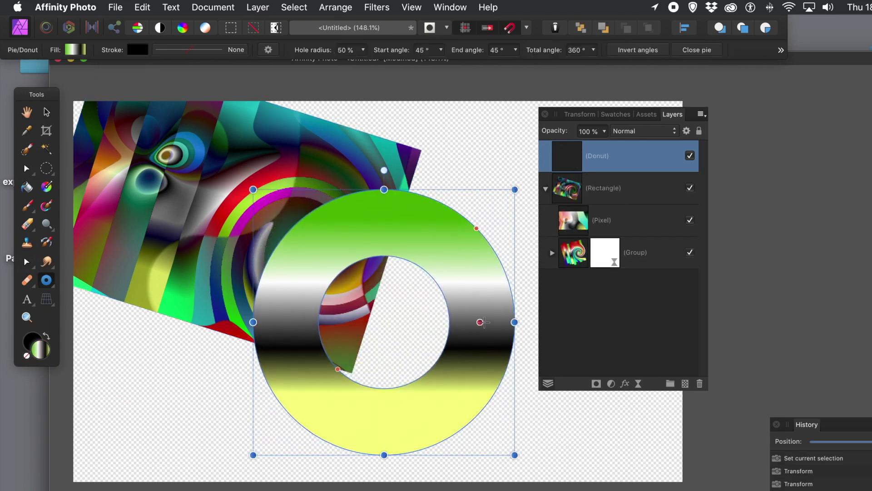
{"action": "left_click", "coordinate": [619, 224]}
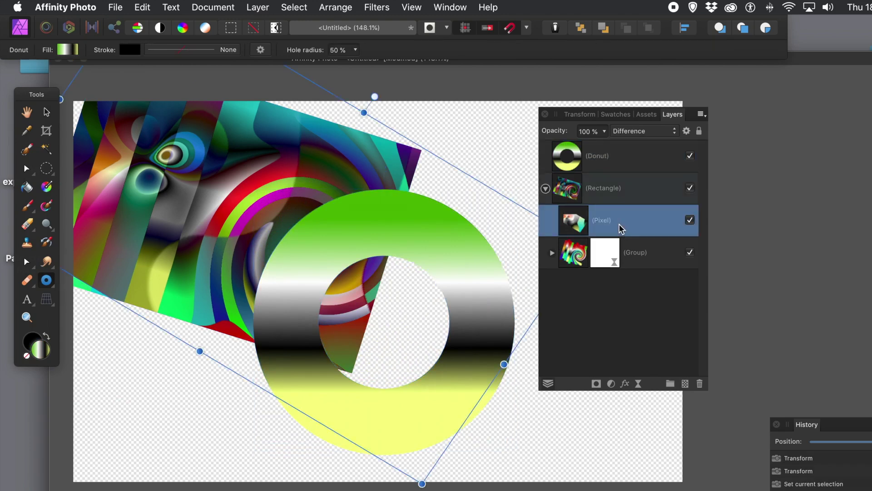
Step: Group the warped Pixel layer with the twirled group and copy the new Group
{"action": "left_click", "coordinate": [641, 256], "text": "shift"}
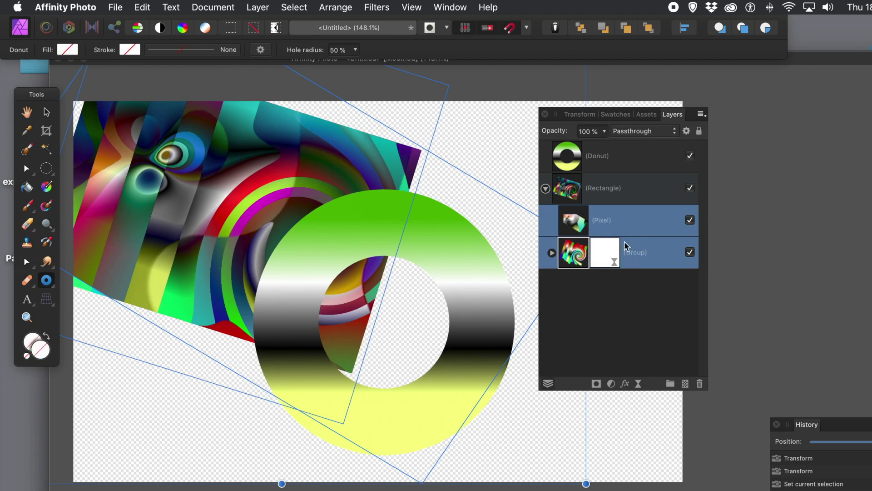
{"action": "right_click", "coordinate": [628, 219]}
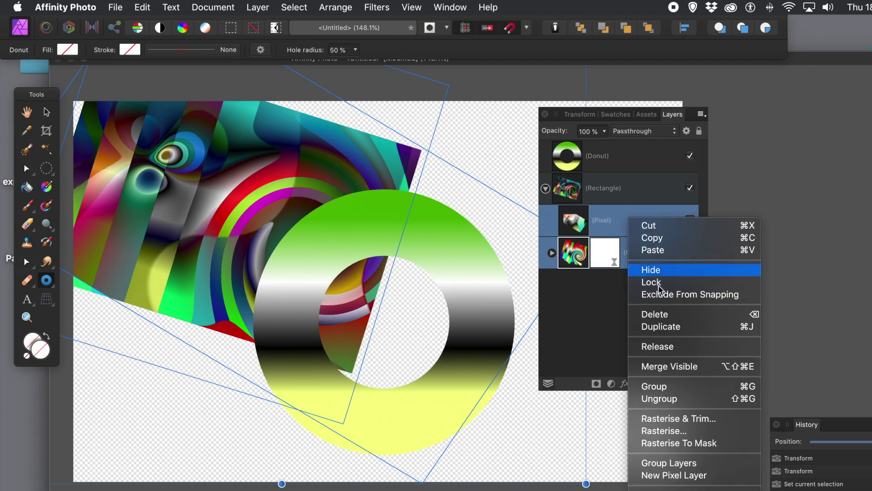
{"action": "left_click", "coordinate": [668, 386]}
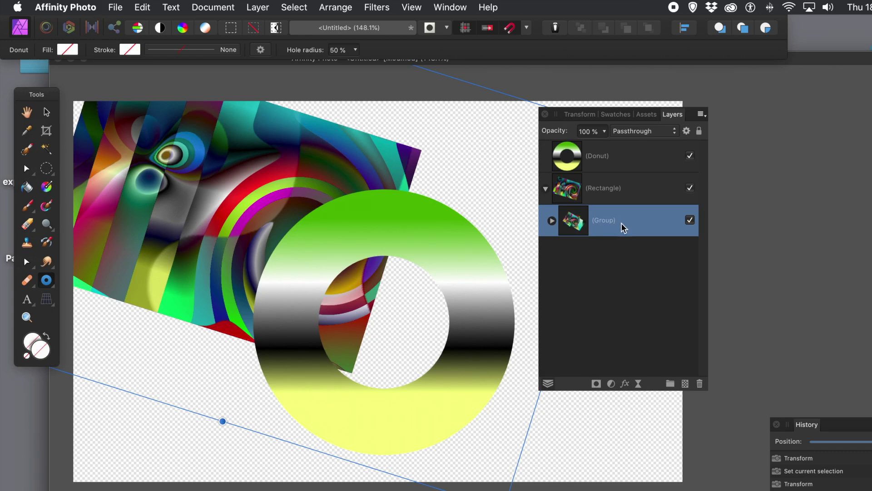
{"action": "right_click", "coordinate": [620, 221]}
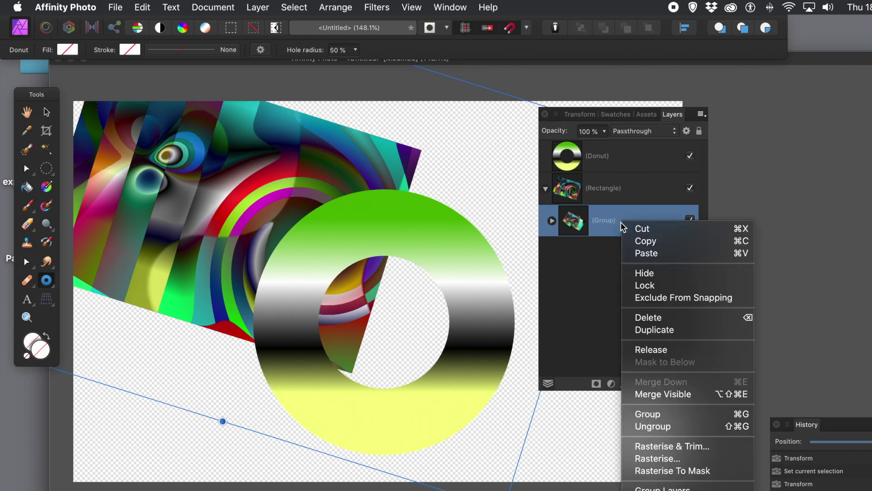
{"action": "left_click", "coordinate": [650, 243]}
{"action": "left_click", "coordinate": [604, 154]}
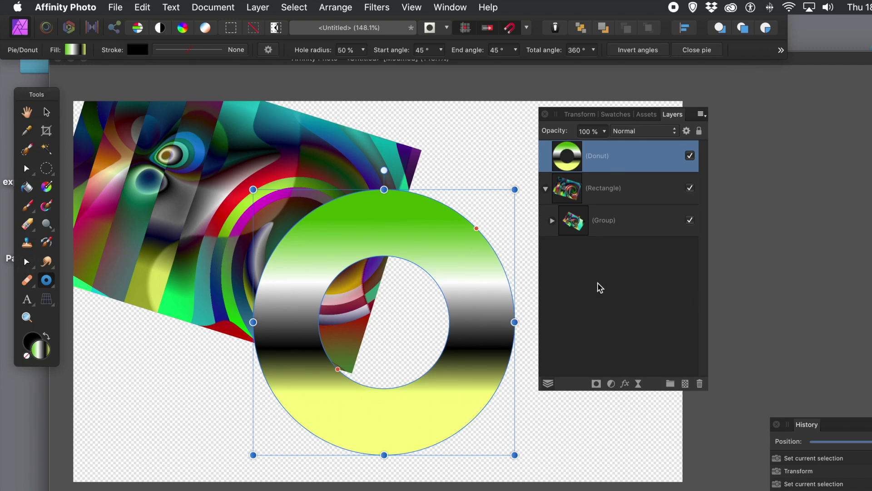
Step: Paste the copied swirl group inside the donut with Edit > Paste Inside
{"action": "left_click", "coordinate": [143, 8]}
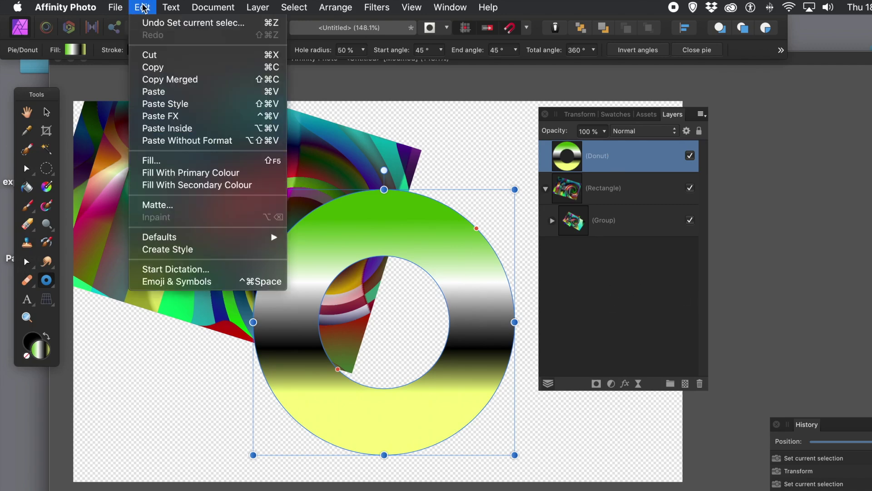
{"action": "left_click", "coordinate": [176, 129]}
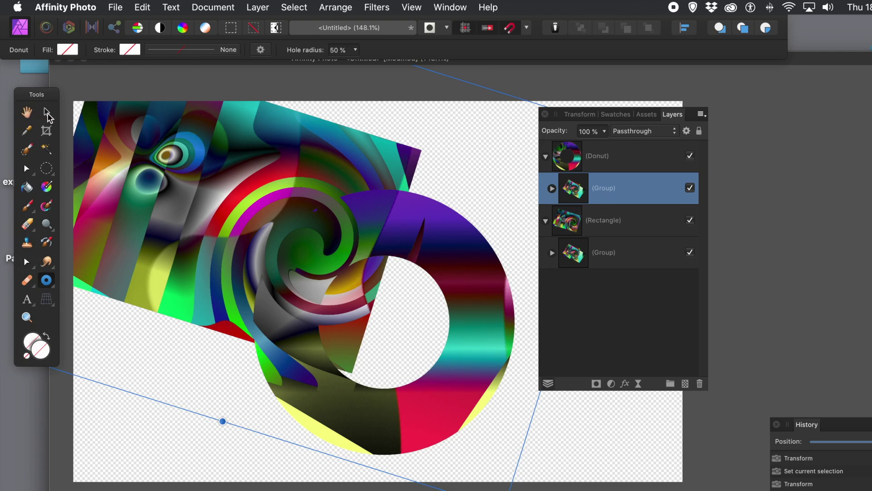
{"action": "left_click", "coordinate": [46, 114]}
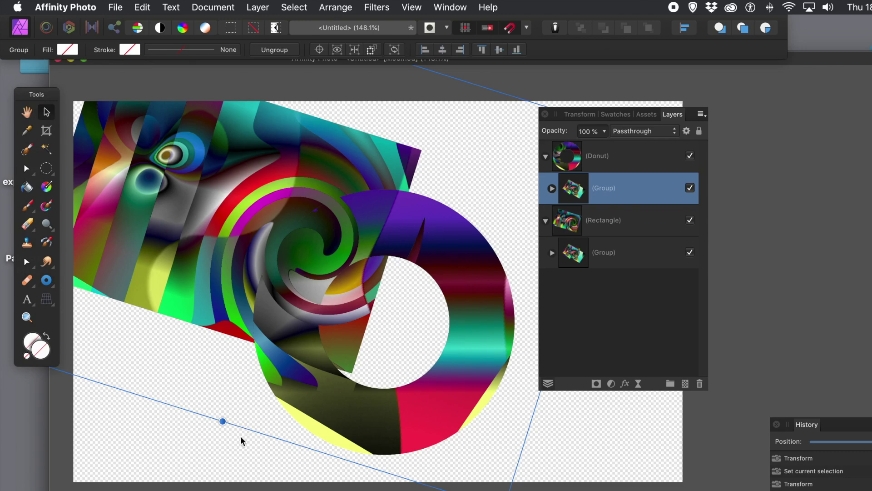
{"action": "left_click", "coordinate": [237, 452]}
Step: Resize the donut and reposition it down and right over the warped rectangle
{"action": "left_click_drag", "start_coordinate": [359, 427], "coordinate": [255, 301]}
{"action": "left_click_drag", "start_coordinate": [414, 336], "coordinate": [559, 469]}
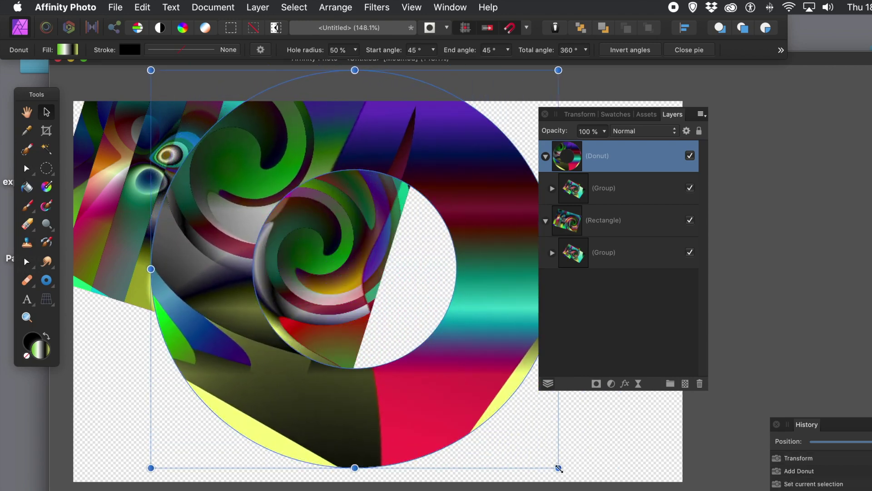
{"action": "left_click_drag", "start_coordinate": [447, 373], "coordinate": [384, 349]}
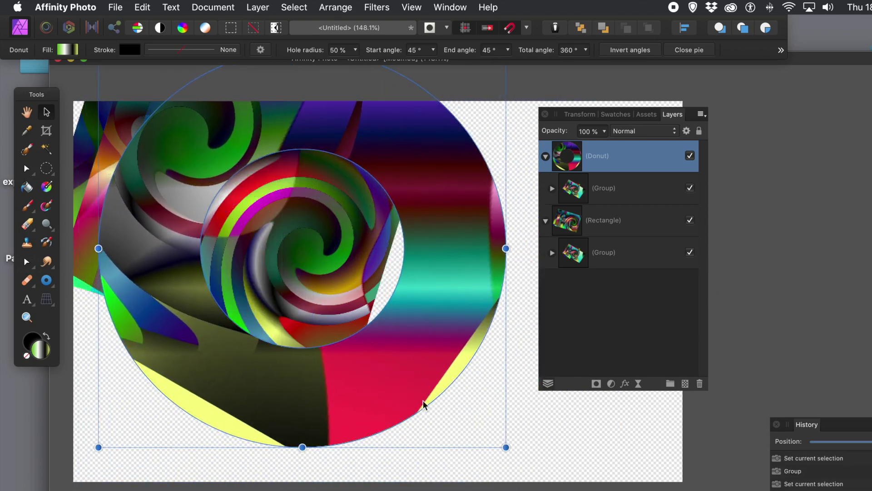
{"action": "left_click_drag", "start_coordinate": [506, 446], "coordinate": [378, 335]}
{"action": "left_click_drag", "start_coordinate": [306, 283], "coordinate": [400, 384]}
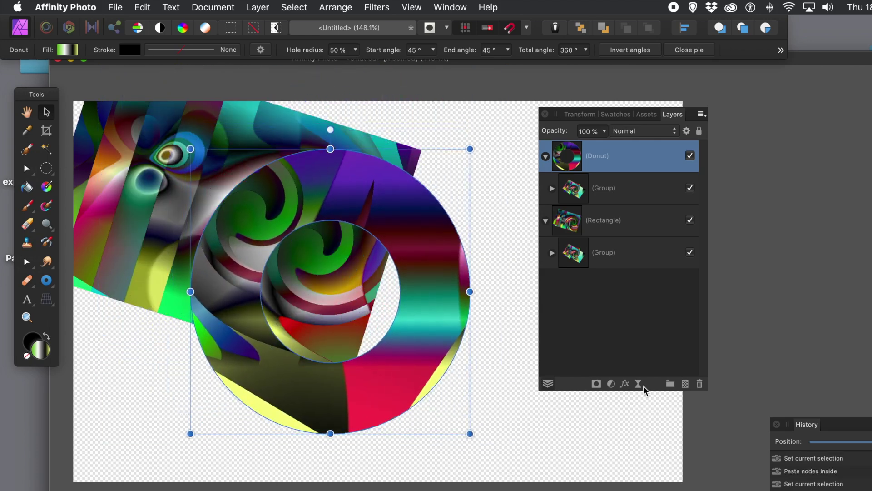
{"action": "left_click", "coordinate": [626, 384]}
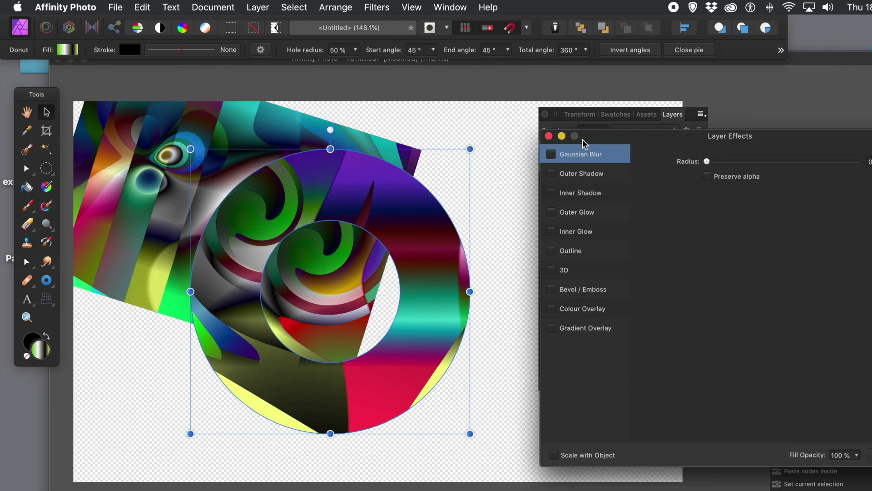
Step: Give the donut a Pillow Bevel/Emboss with a 21.4 px radius and light raised to 68.6° elevation
{"action": "left_click_drag", "start_coordinate": [593, 134], "coordinate": [528, 137]}
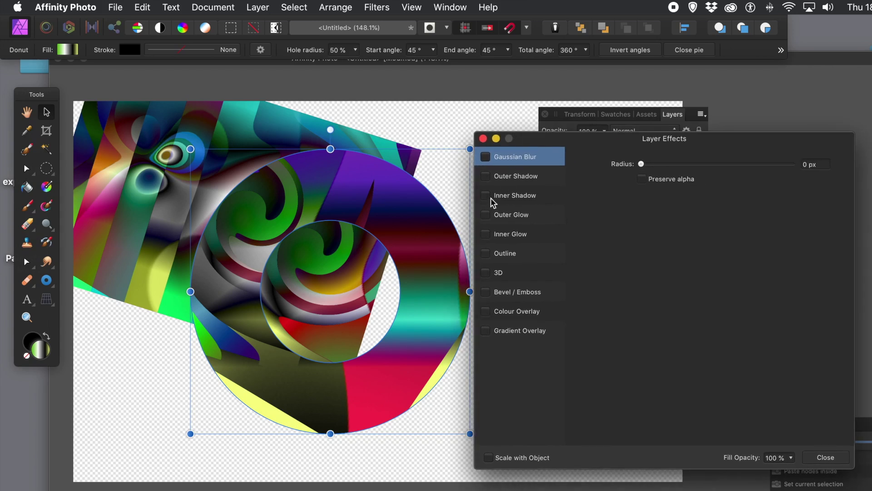
{"action": "left_click", "coordinate": [519, 292]}
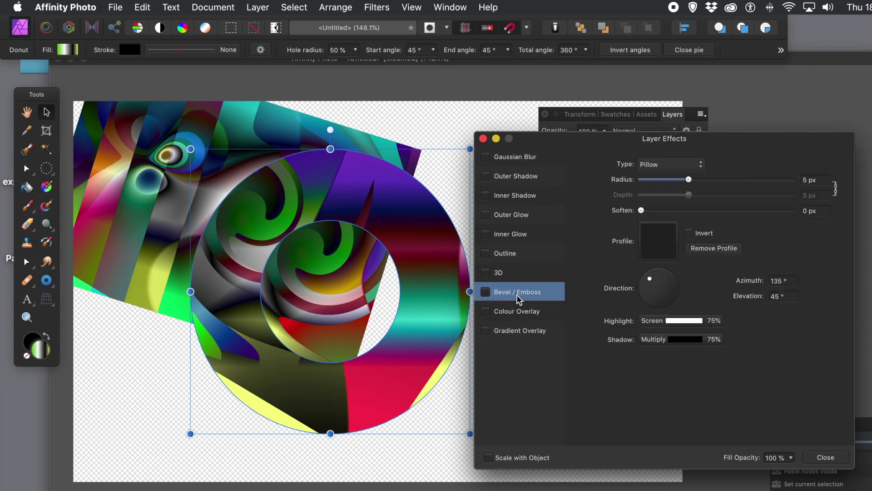
{"action": "left_click", "coordinate": [486, 292]}
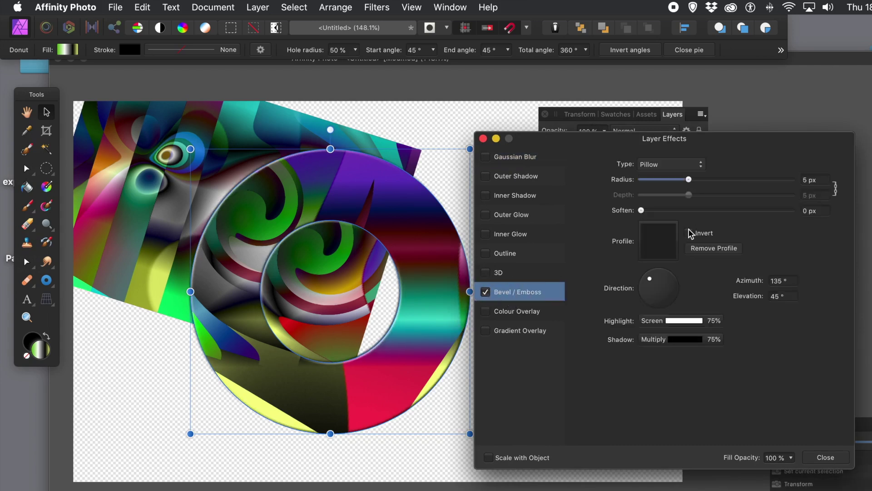
{"action": "left_click_drag", "start_coordinate": [702, 181], "coordinate": [726, 180]}
{"action": "left_click_drag", "start_coordinate": [651, 279], "coordinate": [653, 293]}
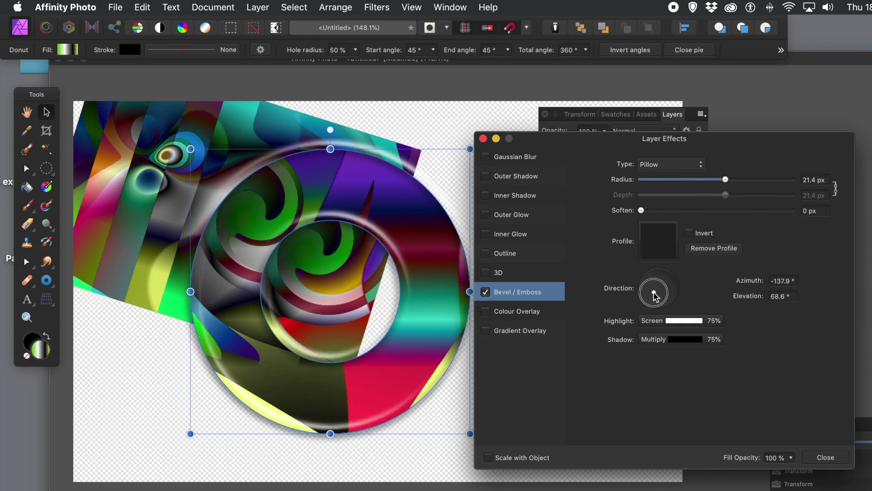
{"action": "left_click", "coordinate": [828, 456]}
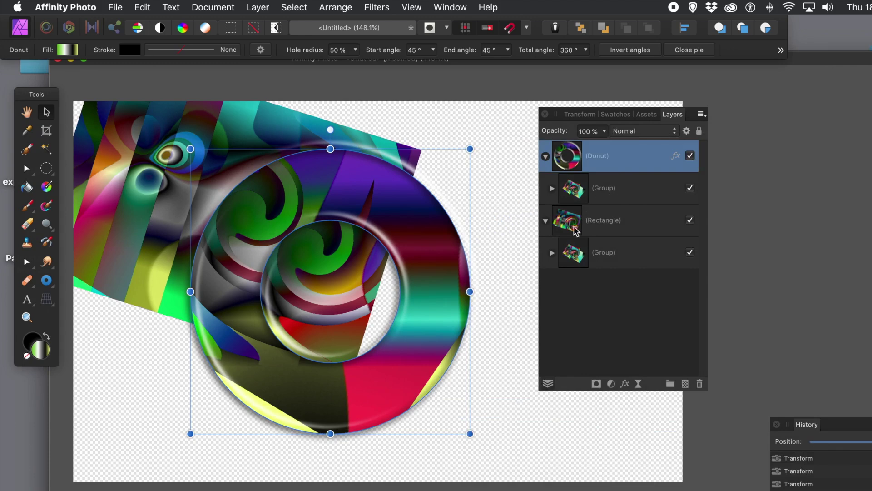
Step: Collapse the rectangle's layers and select the Pixel image inside the donut's group
{"action": "left_click", "coordinate": [546, 222]}
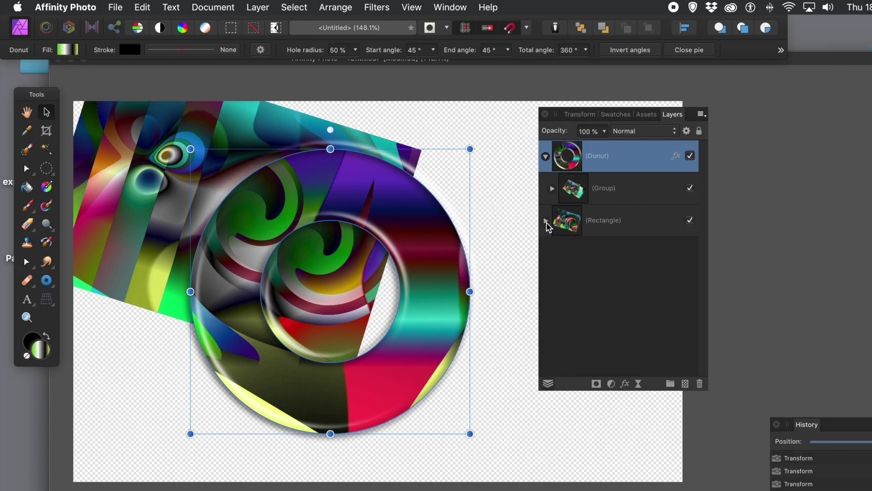
{"action": "left_click", "coordinate": [552, 188]}
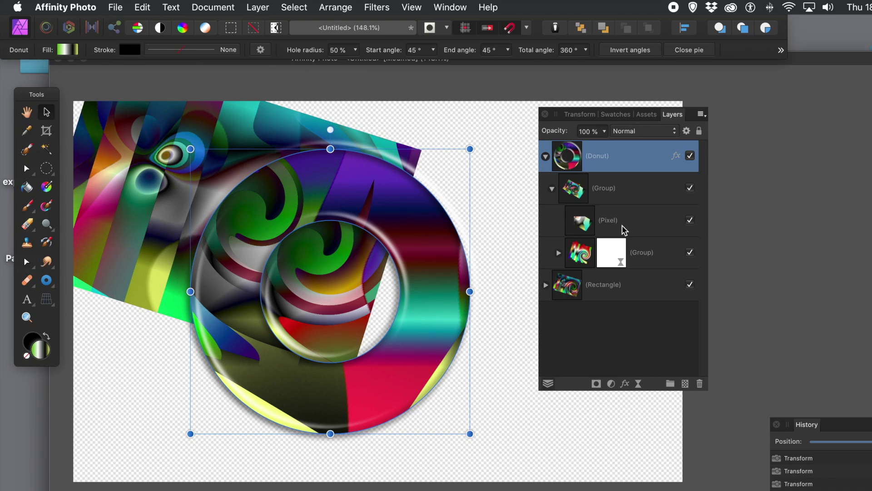
{"action": "left_click", "coordinate": [623, 225]}
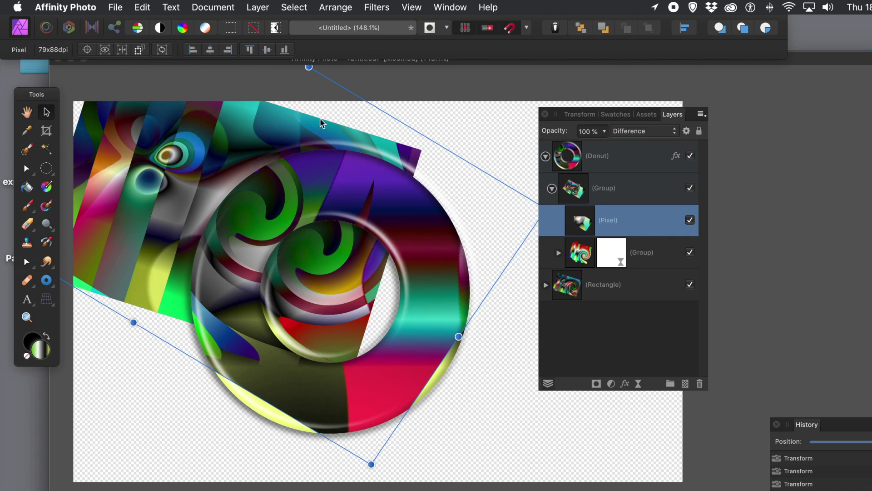
Step: Add a live Distort > Twirl filter at 720° angle and 1024 px radius, centred across the donut
{"action": "left_click", "coordinate": [258, 9]}
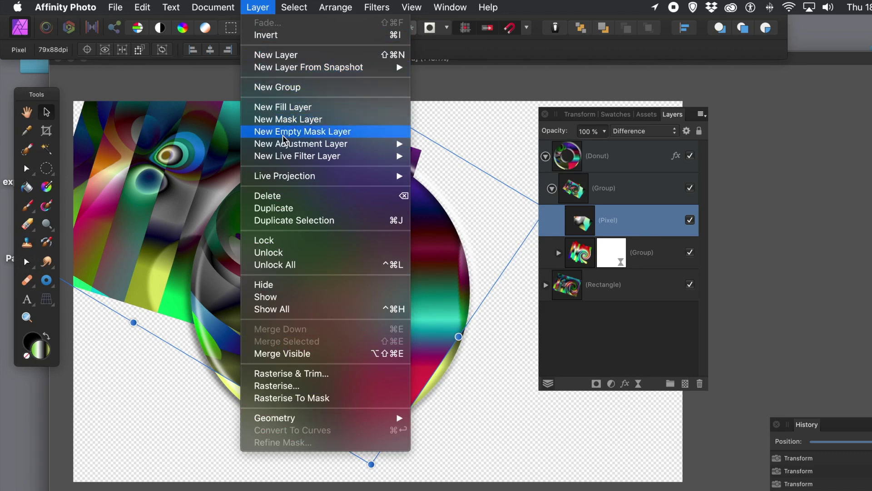
{"action": "mouse_move", "coordinate": [288, 158]}
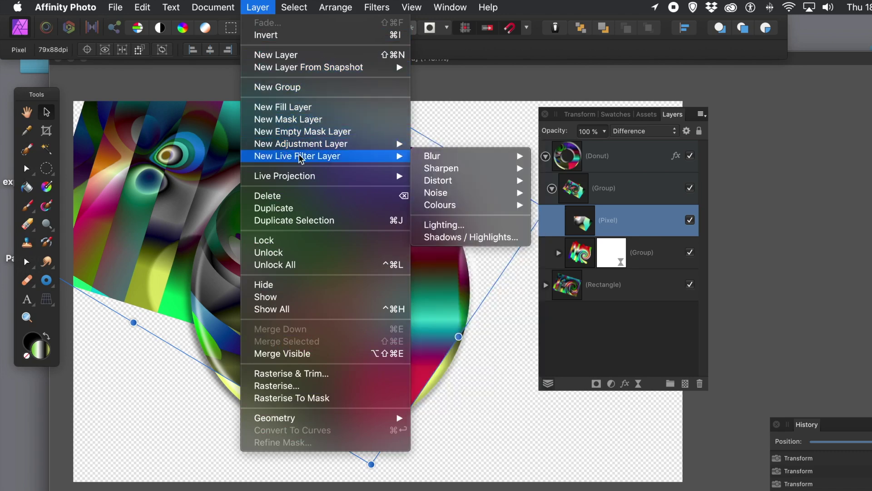
{"action": "mouse_move", "coordinate": [481, 160]}
{"action": "mouse_move", "coordinate": [474, 186]}
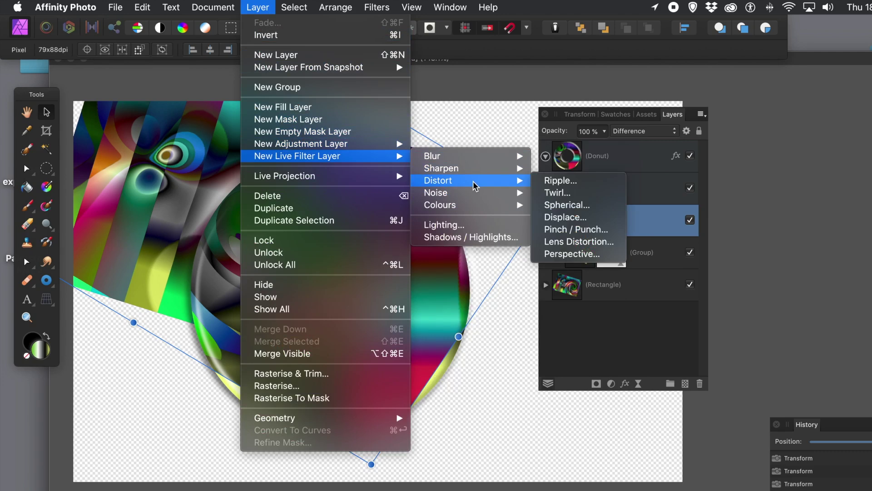
{"action": "left_click", "coordinate": [579, 198]}
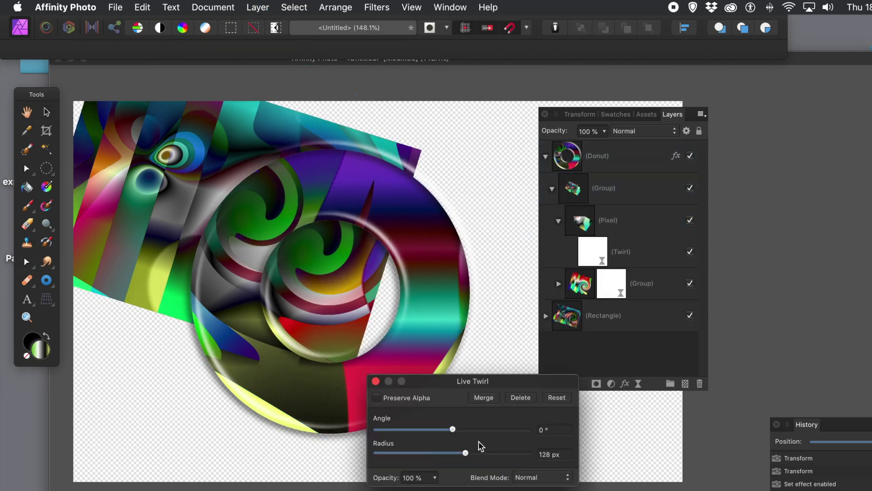
{"action": "left_click_drag", "start_coordinate": [481, 435], "coordinate": [531, 431]}
{"action": "left_click_drag", "start_coordinate": [466, 453], "coordinate": [529, 453]}
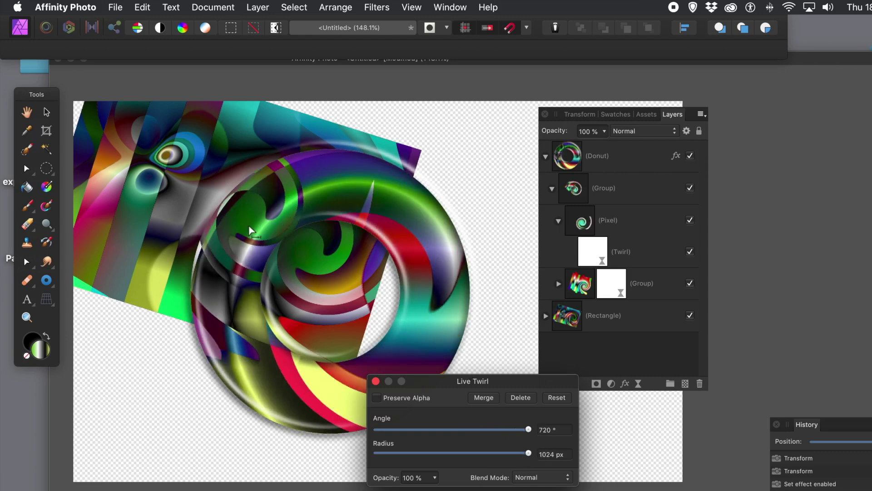
{"action": "left_click_drag", "start_coordinate": [252, 233], "coordinate": [279, 253]}
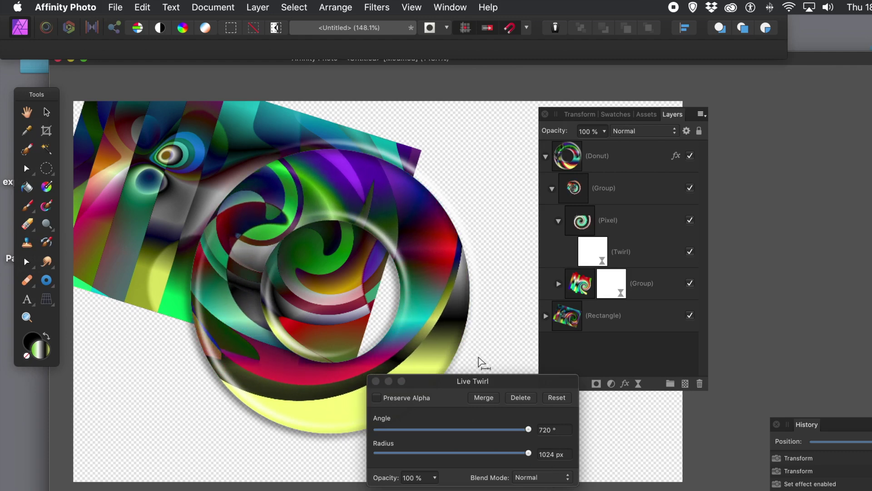
{"action": "left_click", "coordinate": [375, 381]}
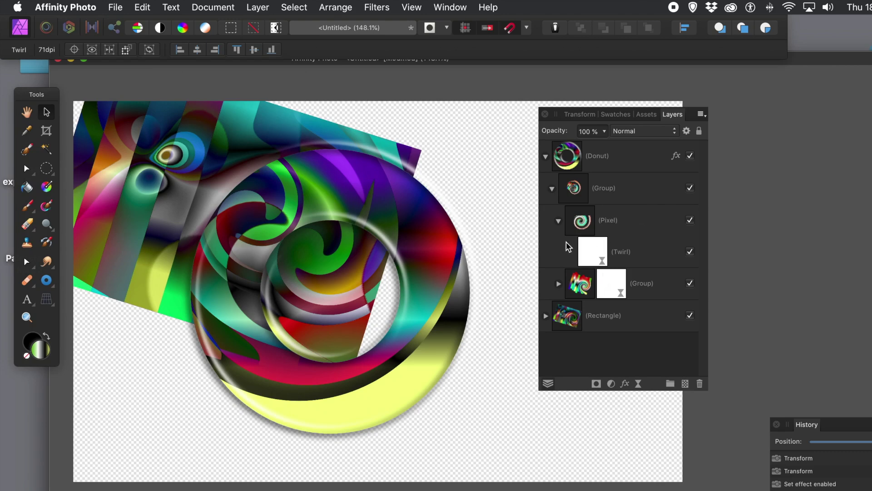
Step: Collapse the donut's layers and shift the twirled image within the donut
{"action": "left_click", "coordinate": [558, 221]}
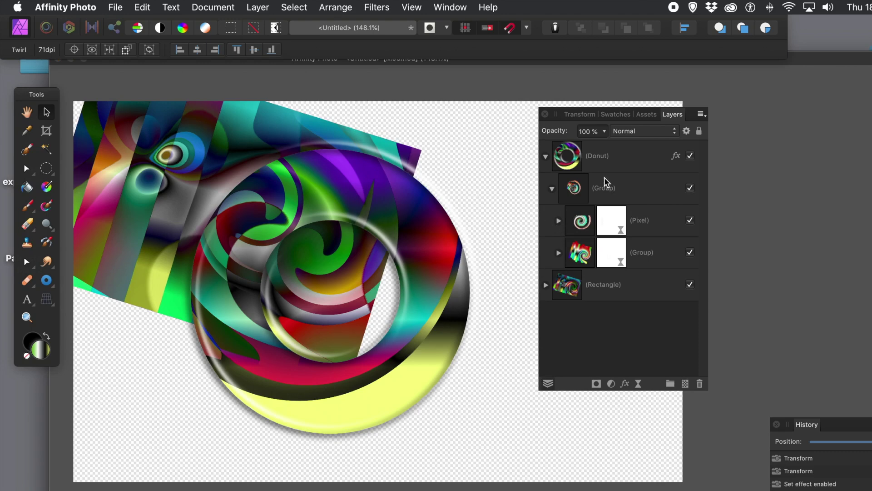
{"action": "left_click", "coordinate": [546, 157]}
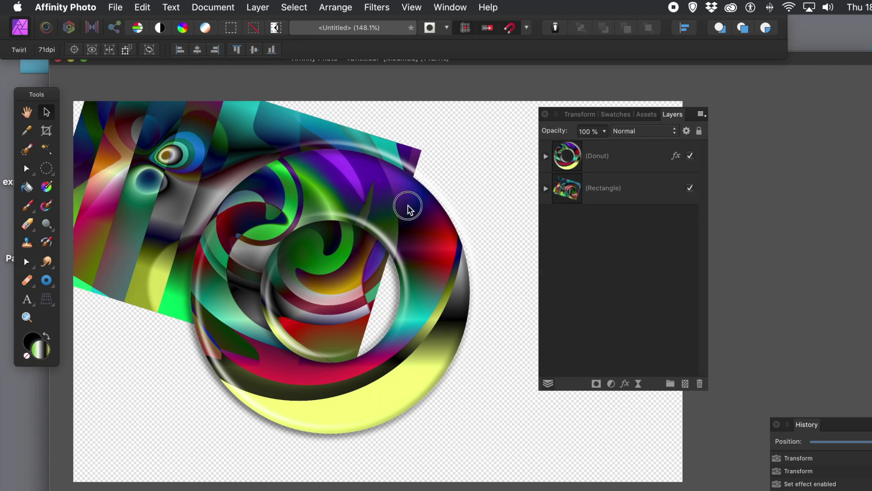
{"action": "left_click", "coordinate": [405, 203]}
{"action": "left_click_drag", "start_coordinate": [485, 219], "coordinate": [423, 233]}
Step: Move the whole donut down toward the lower right, then select the warped rectangle
{"action": "left_click", "coordinate": [612, 193]}
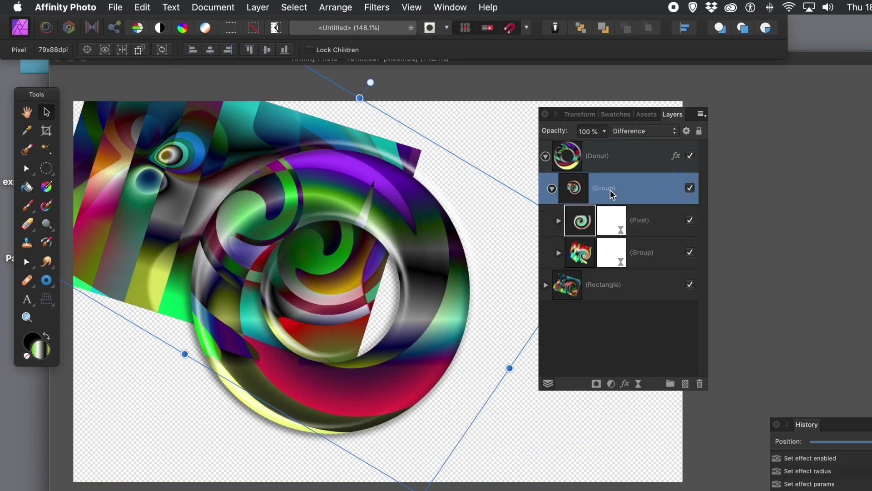
{"action": "left_click", "coordinate": [609, 166]}
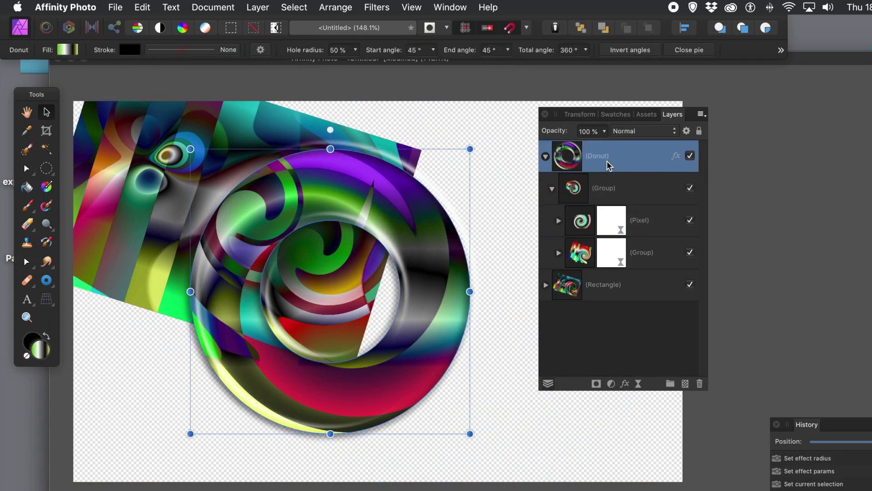
{"action": "left_click_drag", "start_coordinate": [404, 190], "coordinate": [521, 289]}
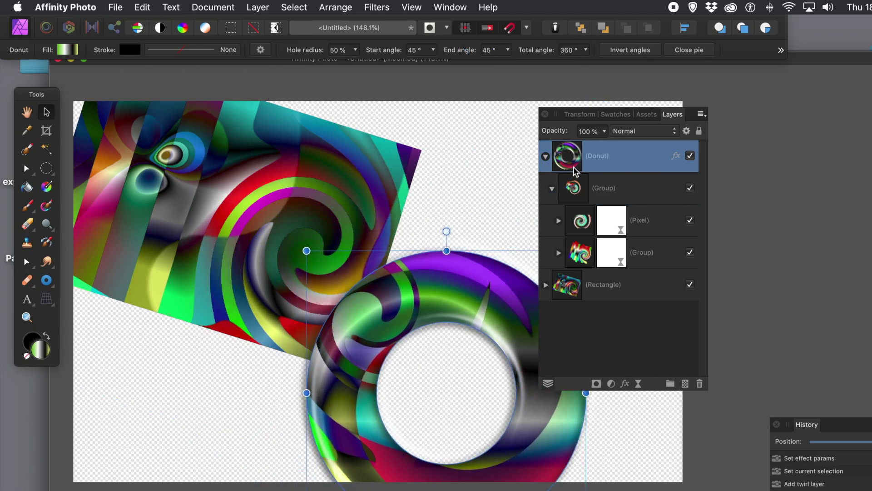
{"action": "left_click", "coordinate": [546, 157]}
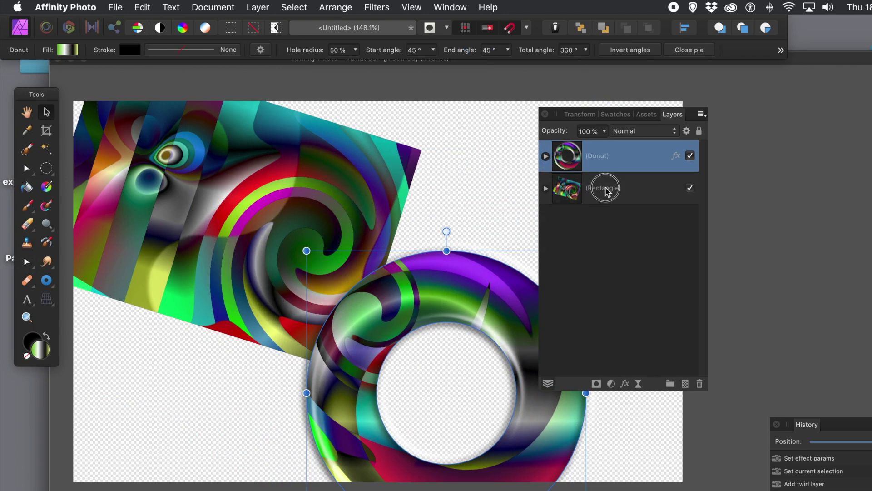
{"action": "left_click", "coordinate": [589, 187]}
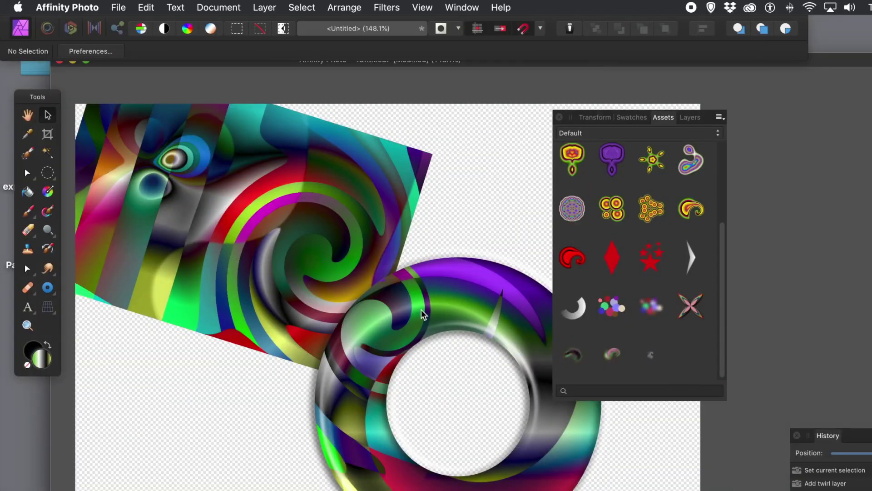
Step: Save the donut shape as a new asset in the Assets panel
{"action": "left_click", "coordinate": [421, 313]}
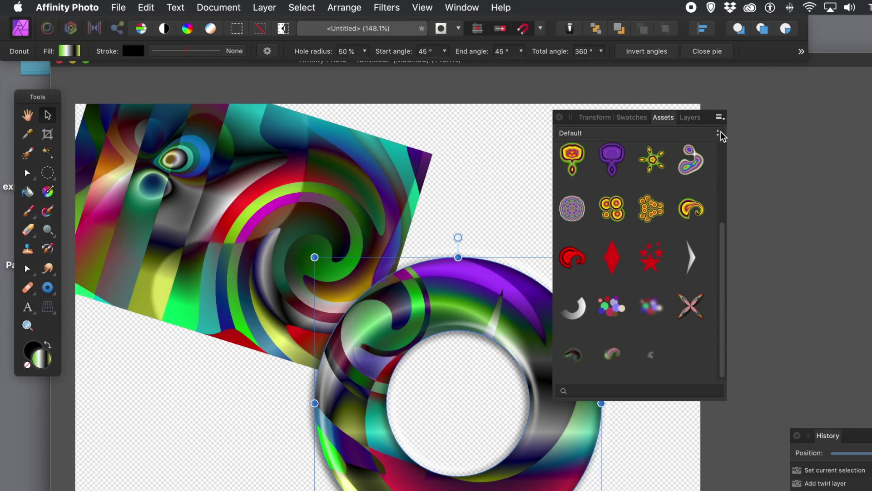
{"action": "left_click_drag", "start_coordinate": [722, 238], "coordinate": [729, 133]}
{"action": "left_click", "coordinate": [710, 150]}
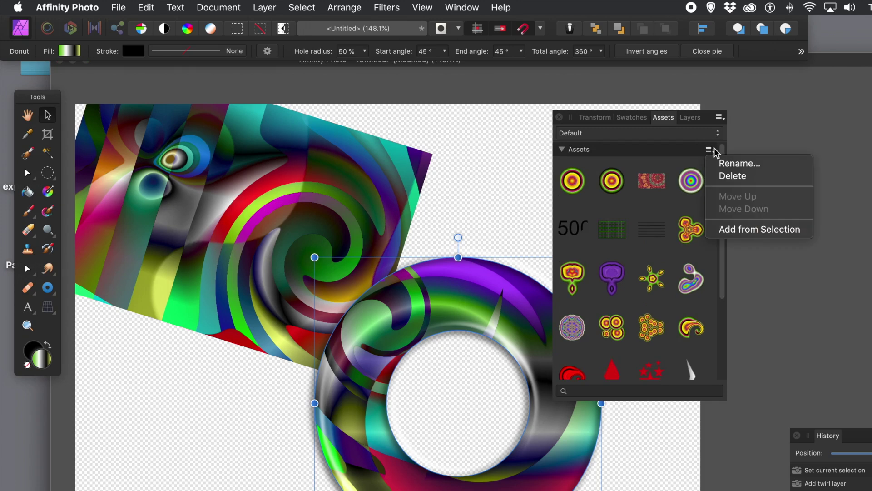
{"action": "left_click", "coordinate": [738, 235]}
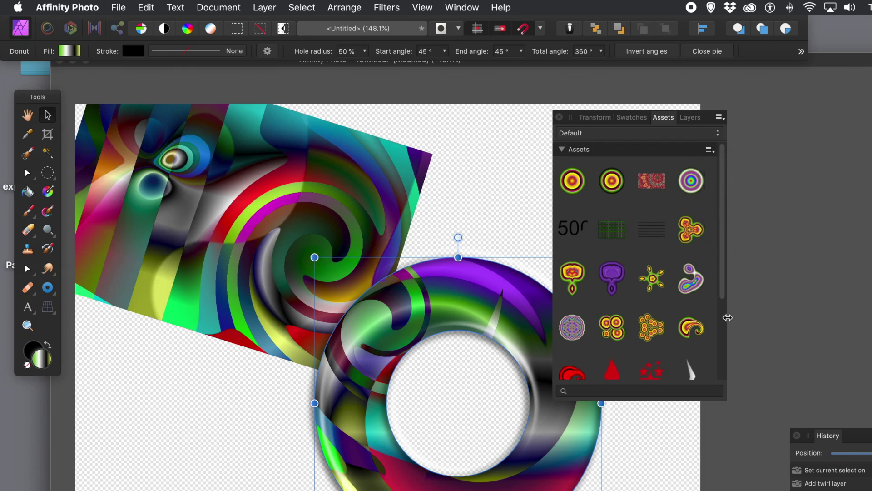
{"action": "left_click_drag", "start_coordinate": [722, 279], "coordinate": [715, 402]}
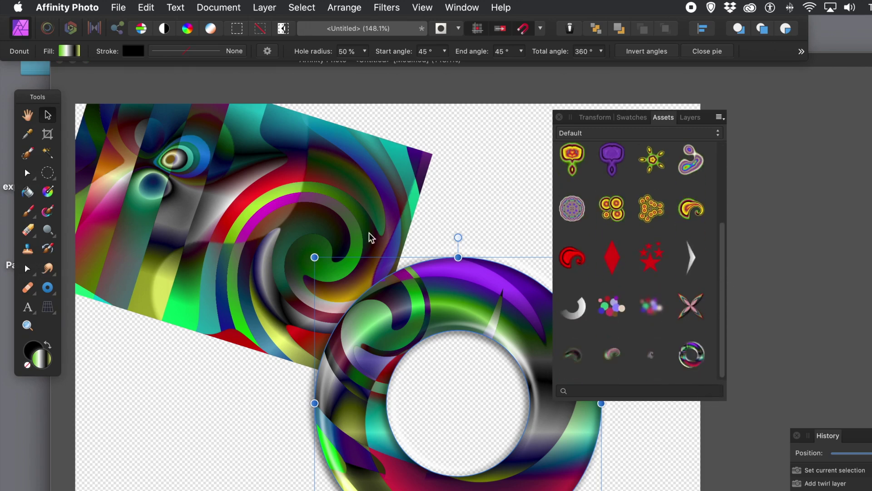
Step: Save the warped swirl rectangle as a new asset as well
{"action": "left_click", "coordinate": [341, 219]}
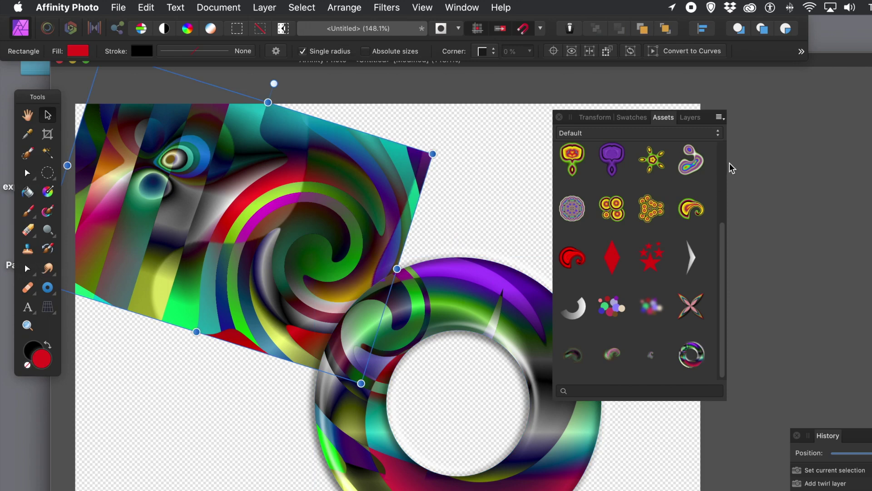
{"action": "left_click_drag", "start_coordinate": [723, 239], "coordinate": [737, 134]}
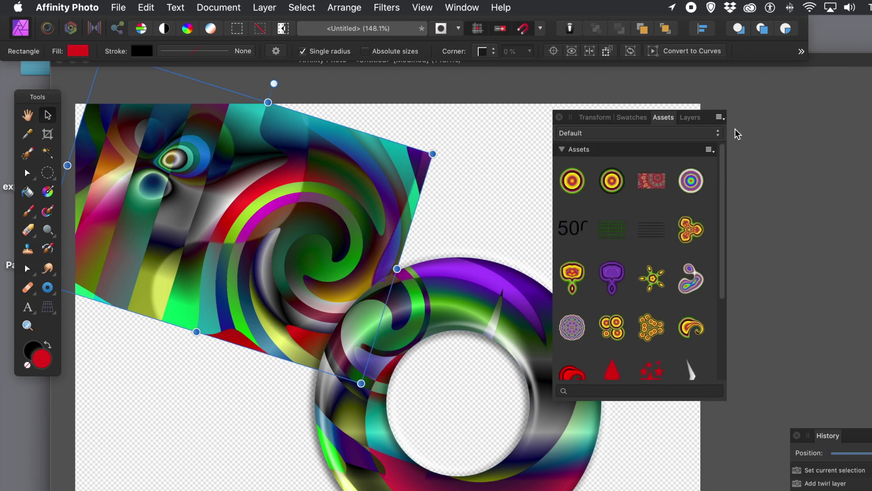
{"action": "left_click", "coordinate": [715, 150]}
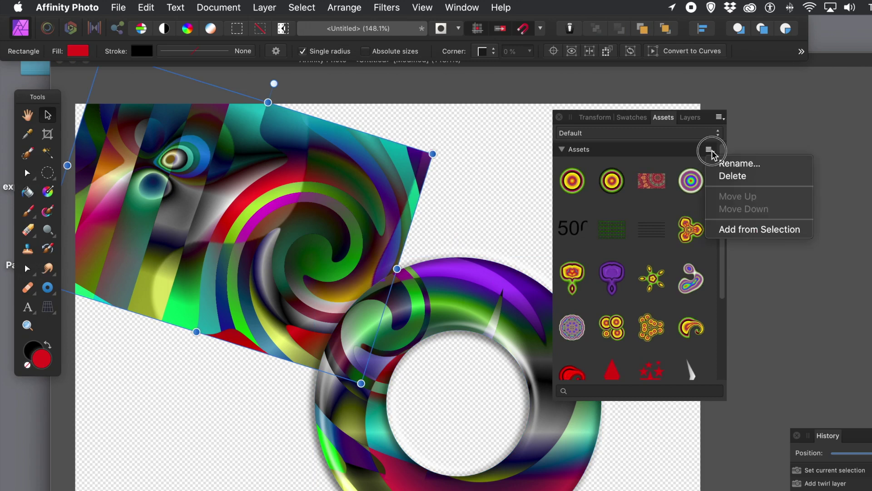
{"action": "left_click", "coordinate": [744, 230]}
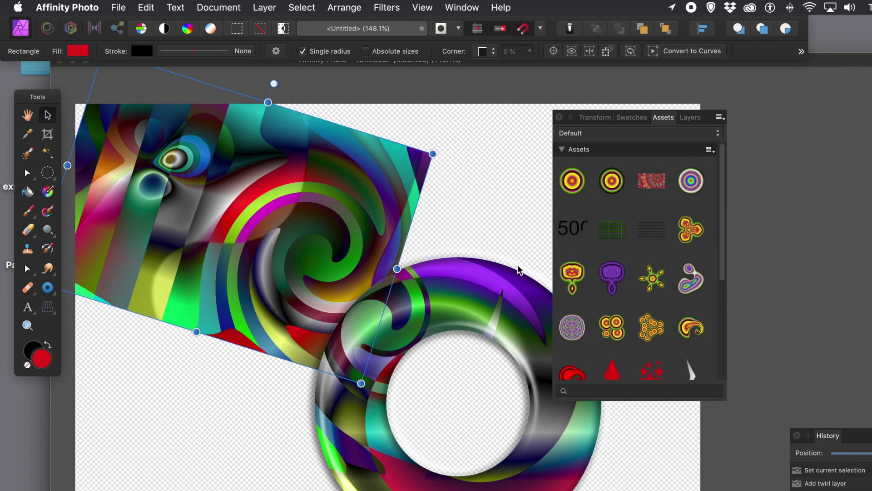
Step: Shrink the bevelled donut and the swirl rectangle (about 421×324 px), then place the saved donut asset
{"action": "left_click_drag", "start_coordinate": [455, 285], "coordinate": [295, 202]}
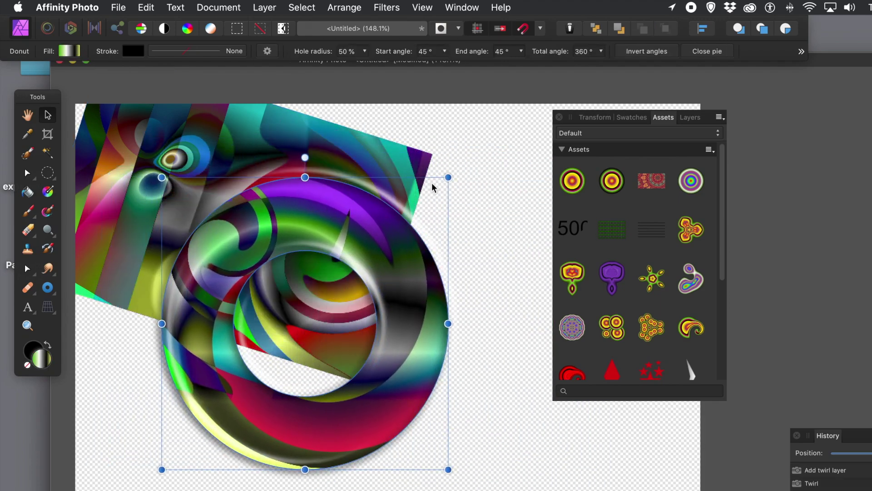
{"action": "left_click_drag", "start_coordinate": [450, 175], "coordinate": [314, 333]}
{"action": "left_click", "coordinate": [364, 247]}
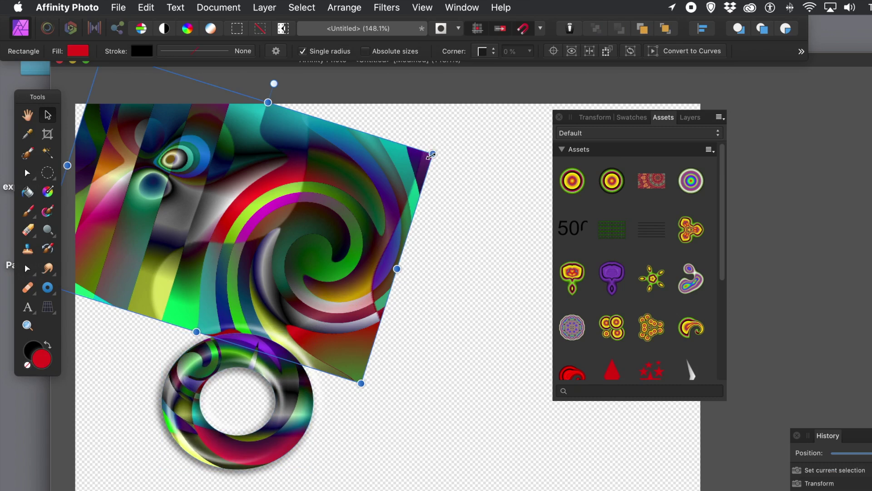
{"action": "left_click_drag", "start_coordinate": [432, 153], "coordinate": [273, 188]}
{"action": "left_click", "coordinate": [376, 251]}
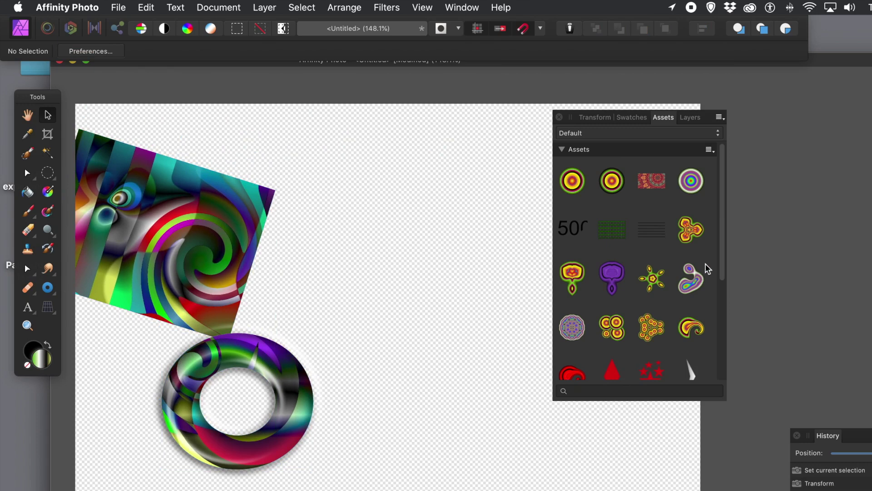
{"action": "left_click_drag", "start_coordinate": [723, 255], "coordinate": [718, 382]}
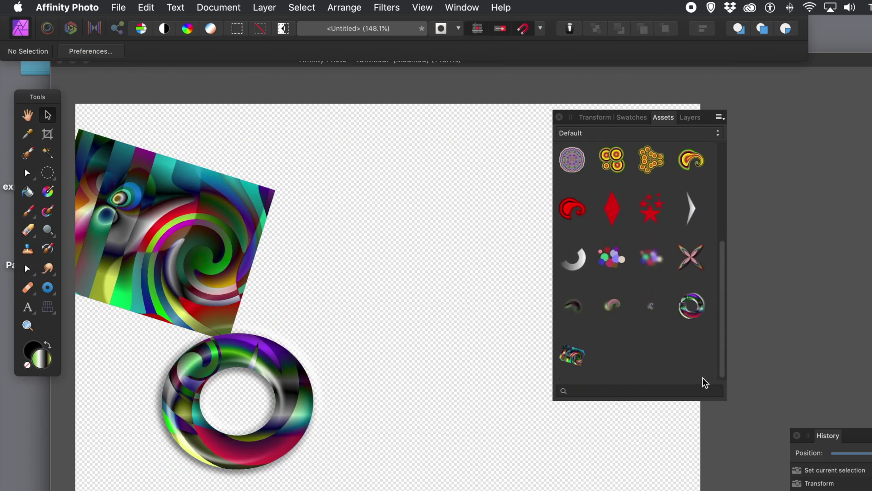
{"action": "left_click_drag", "start_coordinate": [689, 314], "coordinate": [406, 314]}
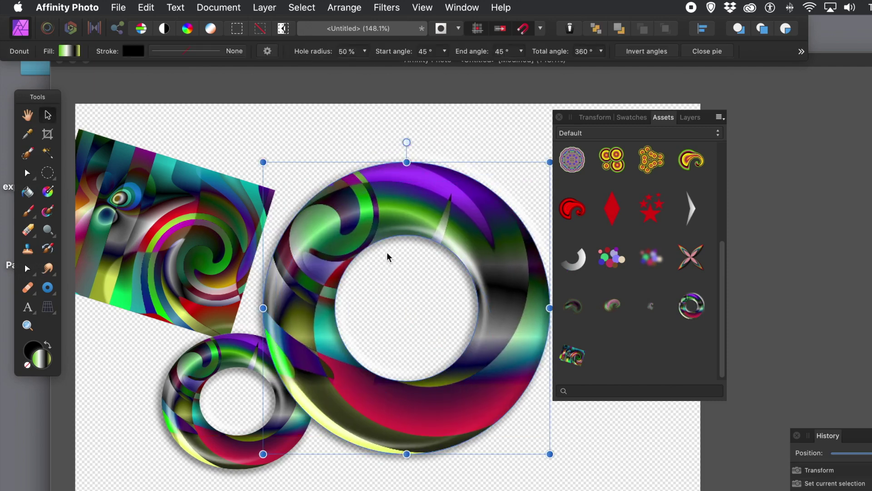
Step: Resize the placed donut, move it over the rectangle's right side, enlarge it, and show Layers
{"action": "left_click_drag", "start_coordinate": [263, 162], "coordinate": [381, 288]}
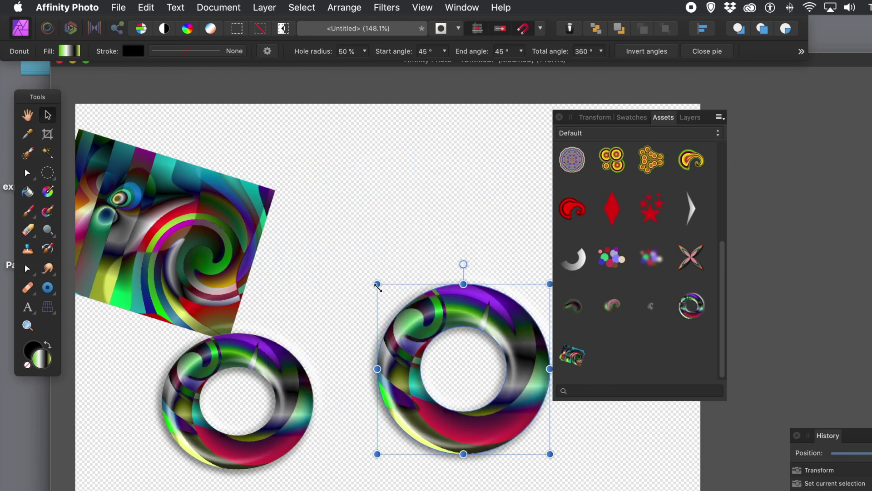
{"action": "left_click_drag", "start_coordinate": [436, 314], "coordinate": [265, 160]}
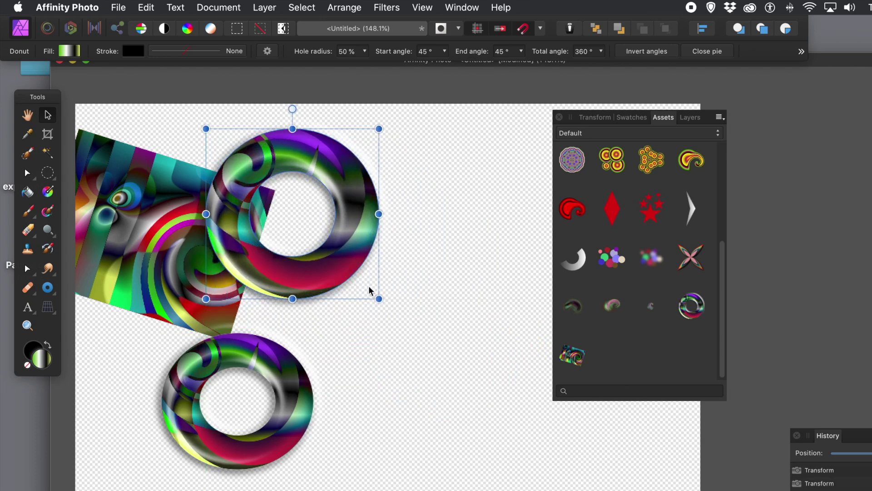
{"action": "left_click_drag", "start_coordinate": [379, 299], "coordinate": [450, 376]}
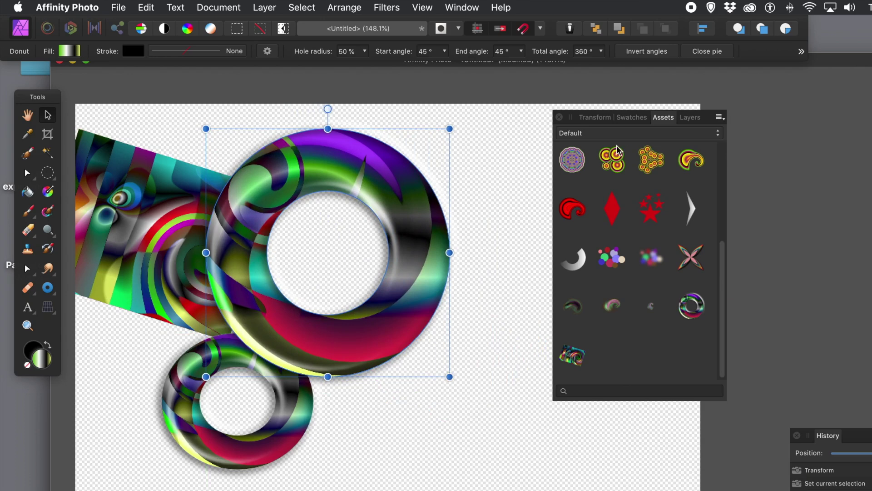
{"action": "left_click", "coordinate": [688, 119]}
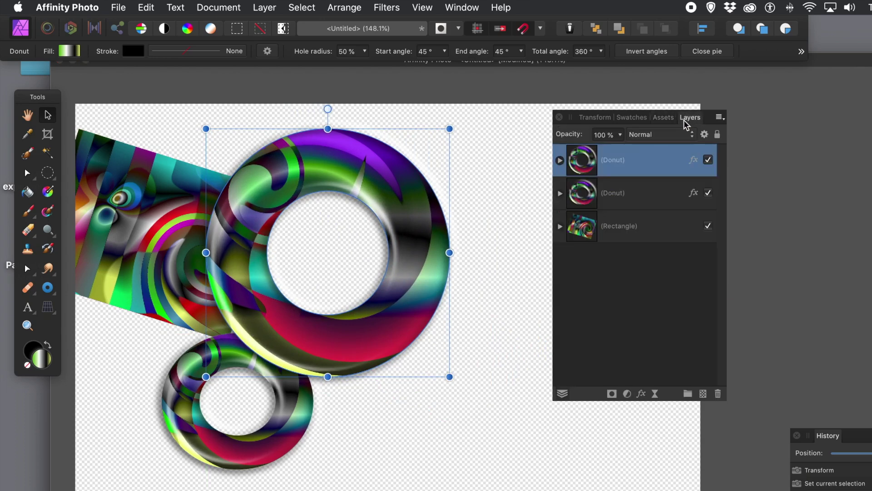
Step: Expand the top Donut layer, convert it to curves, and switch to the Node Tool
{"action": "left_click", "coordinate": [560, 160]}
{"action": "left_click", "coordinate": [567, 193]}
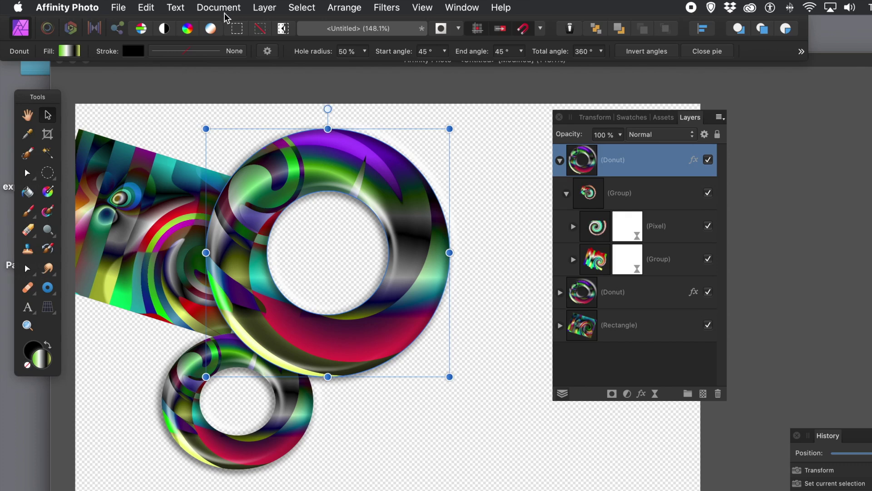
{"action": "left_click", "coordinate": [263, 8]}
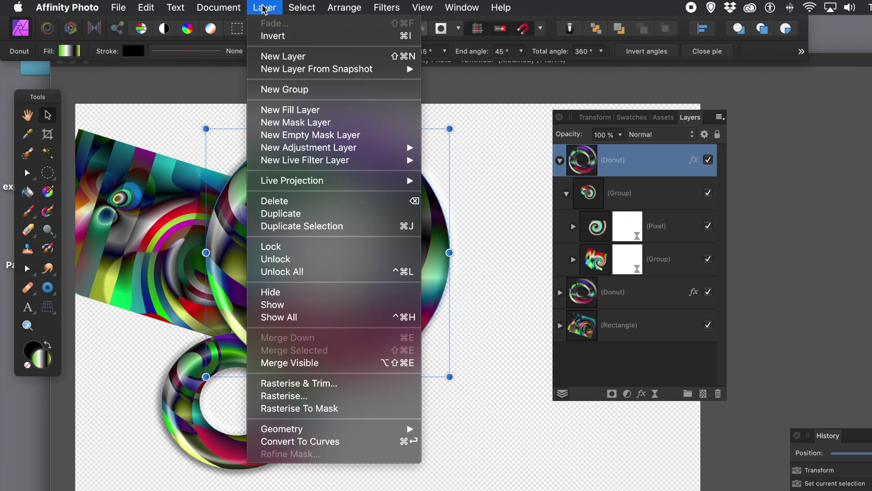
{"action": "left_click", "coordinate": [337, 447]}
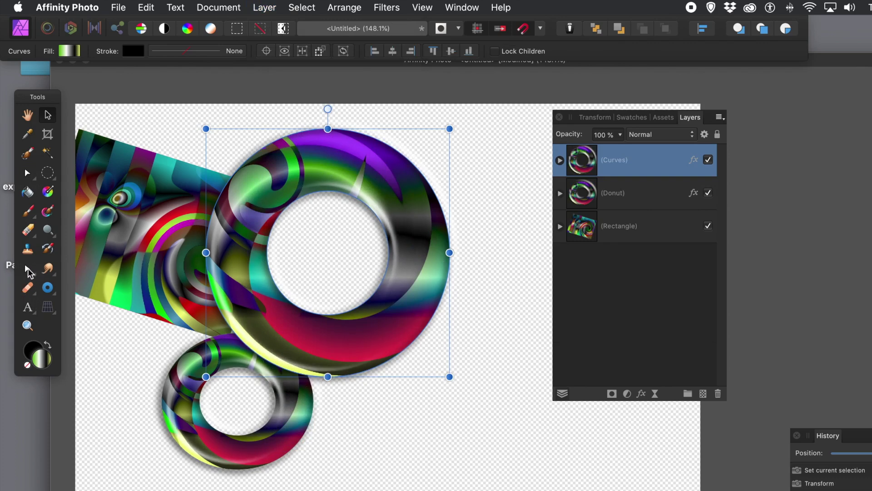
{"action": "key", "text": "a"}
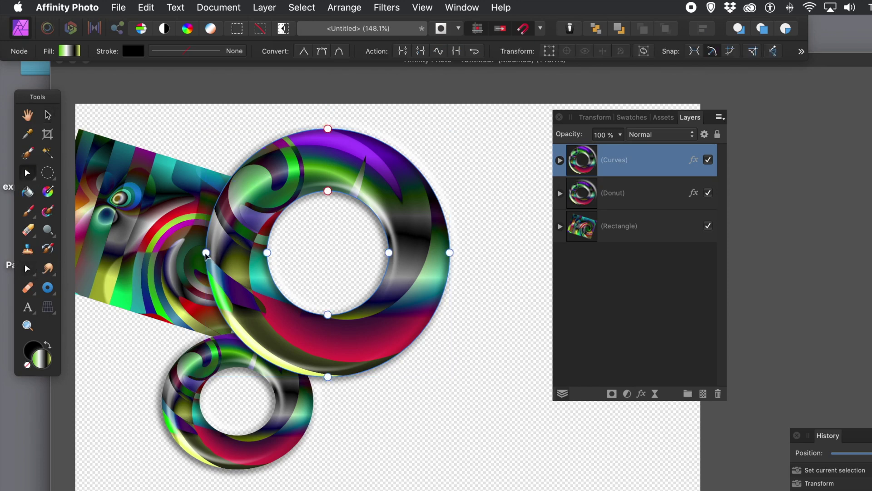
Step: Drag the outer and hole nodes to stretch the bottom and bulge the right side into a teardrop ring
{"action": "left_click_drag", "start_coordinate": [206, 253], "coordinate": [237, 231]}
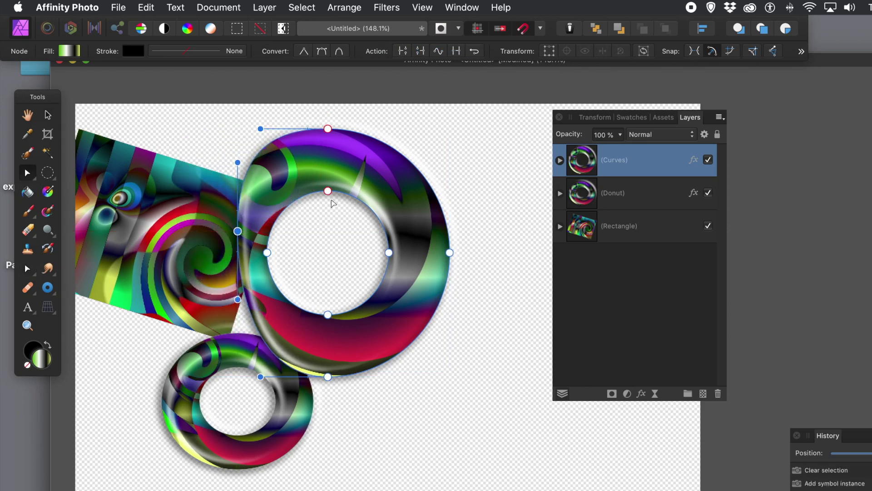
{"action": "left_click_drag", "start_coordinate": [328, 191], "coordinate": [336, 157]}
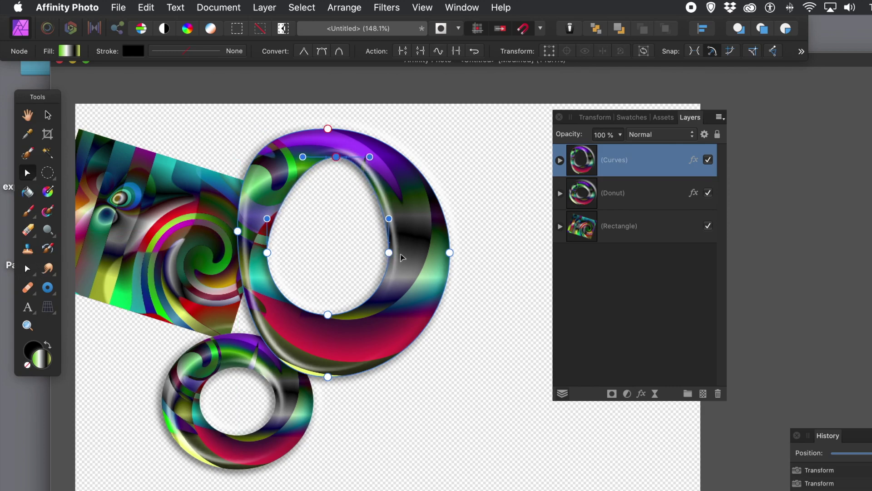
{"action": "left_click_drag", "start_coordinate": [389, 253], "coordinate": [426, 274]}
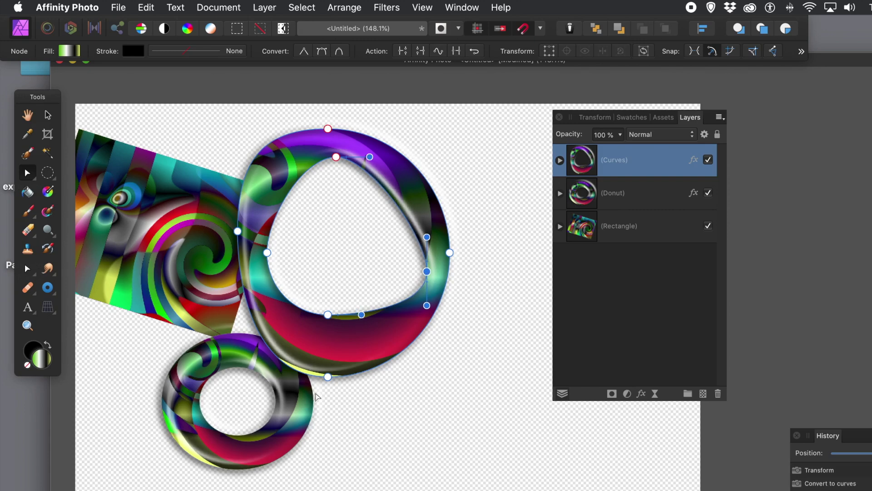
{"action": "left_click_drag", "start_coordinate": [327, 380], "coordinate": [383, 441]}
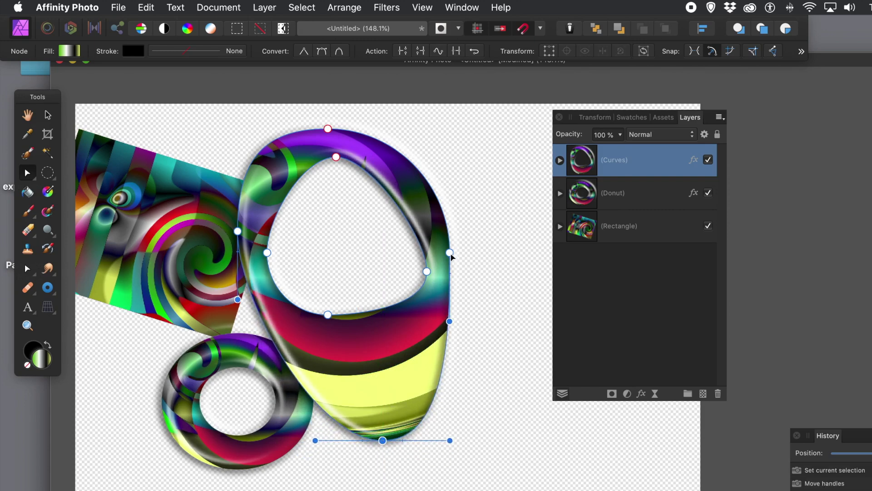
{"action": "left_click_drag", "start_coordinate": [450, 253], "coordinate": [530, 259]}
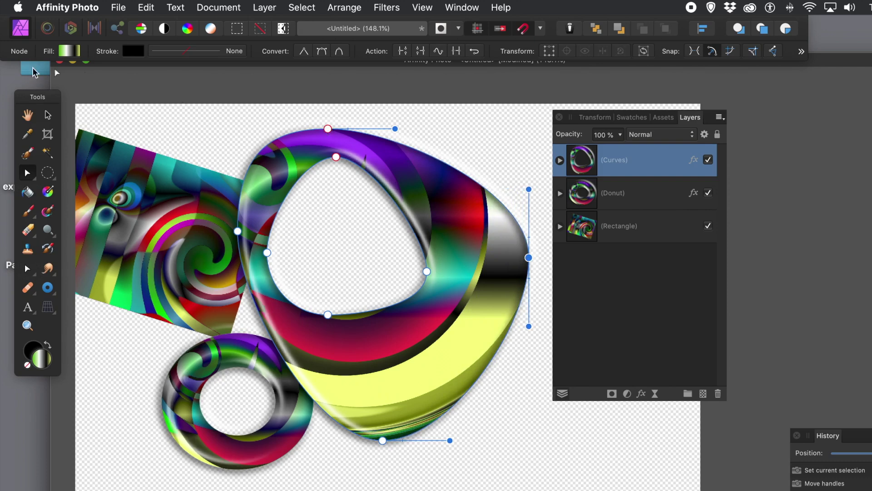
{"action": "left_click", "coordinate": [48, 116]}
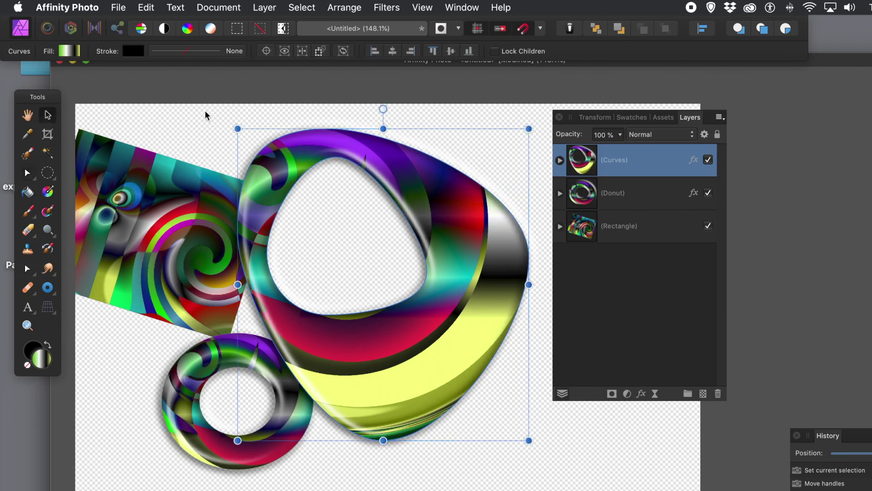
Step: Shrink the teardrop and reposition it up-left, then shift it to the right
{"action": "left_click_drag", "start_coordinate": [238, 129], "coordinate": [341, 191]}
{"action": "left_click_drag", "start_coordinate": [457, 245], "coordinate": [370, 205]}
{"action": "left_click", "coordinate": [483, 227]}
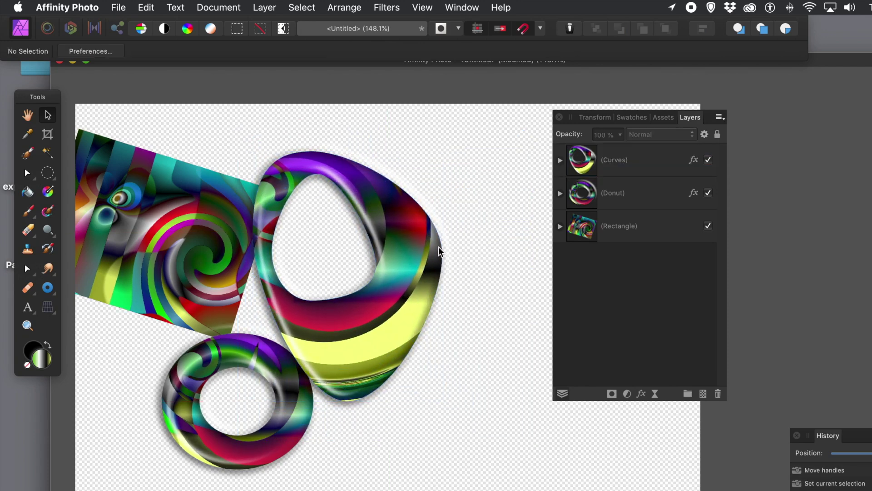
{"action": "left_click_drag", "start_coordinate": [426, 262], "coordinate": [378, 241]}
{"action": "left_click", "coordinate": [451, 218]}
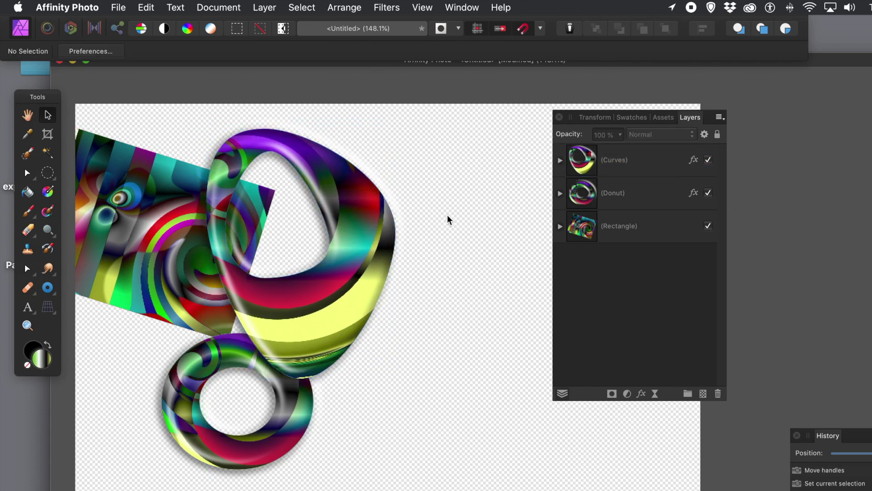
{"action": "left_click_drag", "start_coordinate": [372, 275], "coordinate": [467, 287]}
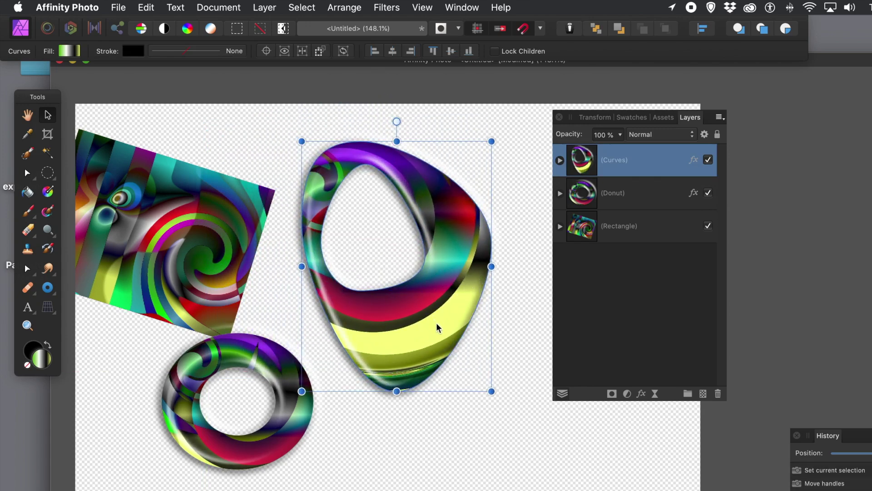
Step: Duplicate the teardrop, shrink the copy, rotate it to about -76.6°, and move it lower right
{"action": "left_click_drag", "start_coordinate": [428, 323], "coordinate": [505, 346]}
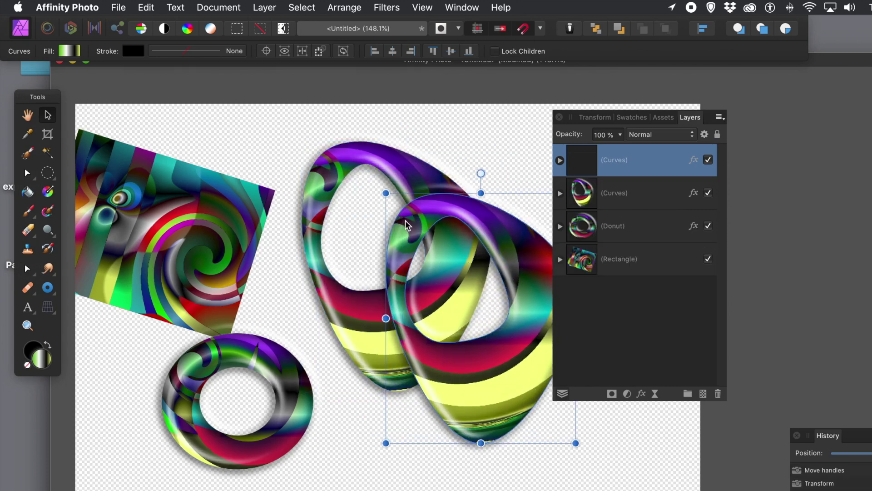
{"action": "left_click_drag", "start_coordinate": [386, 194], "coordinate": [472, 266]}
{"action": "left_click_drag", "start_coordinate": [494, 300], "coordinate": [378, 295]}
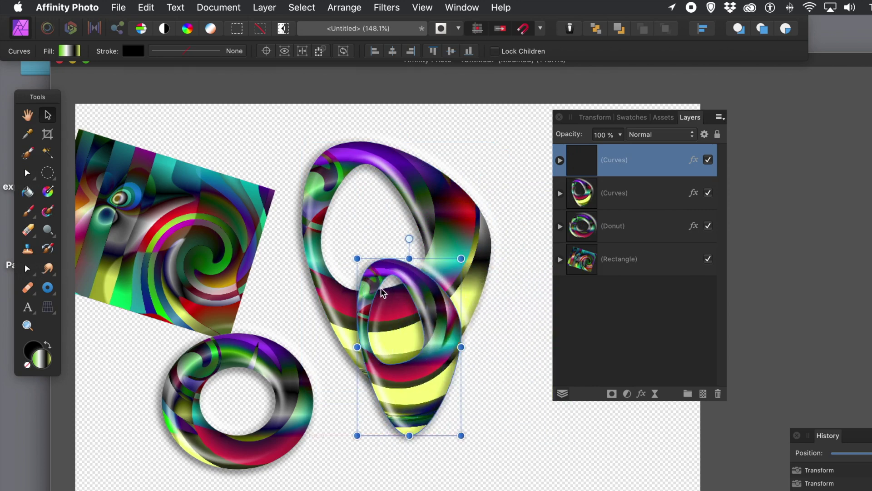
{"action": "left_click_drag", "start_coordinate": [467, 252], "coordinate": [514, 380]}
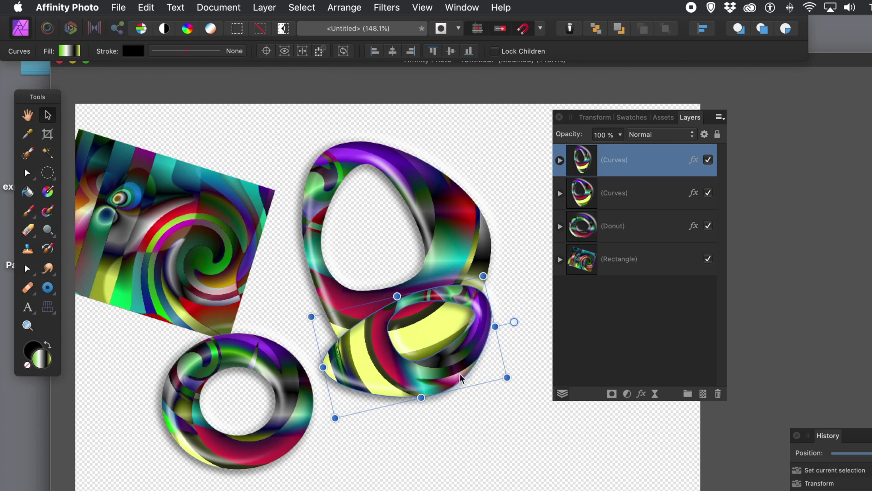
{"action": "left_click_drag", "start_coordinate": [456, 375], "coordinate": [510, 450]}
{"action": "left_click", "coordinate": [510, 304]}
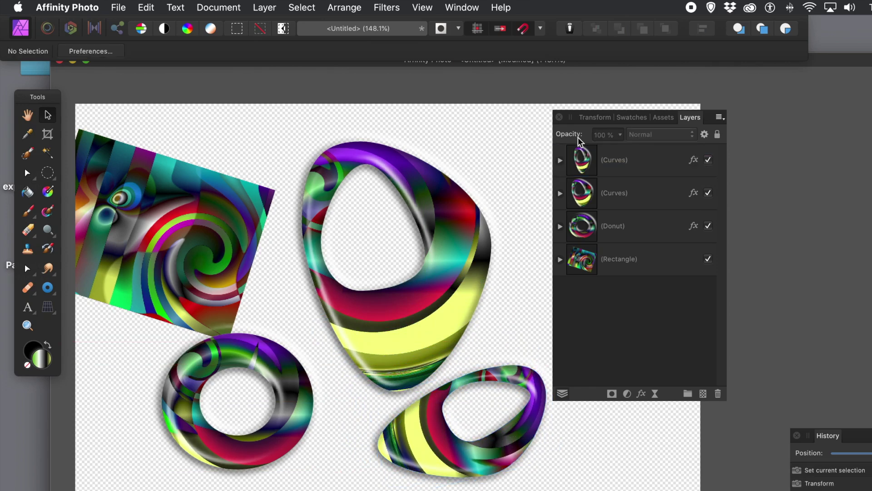